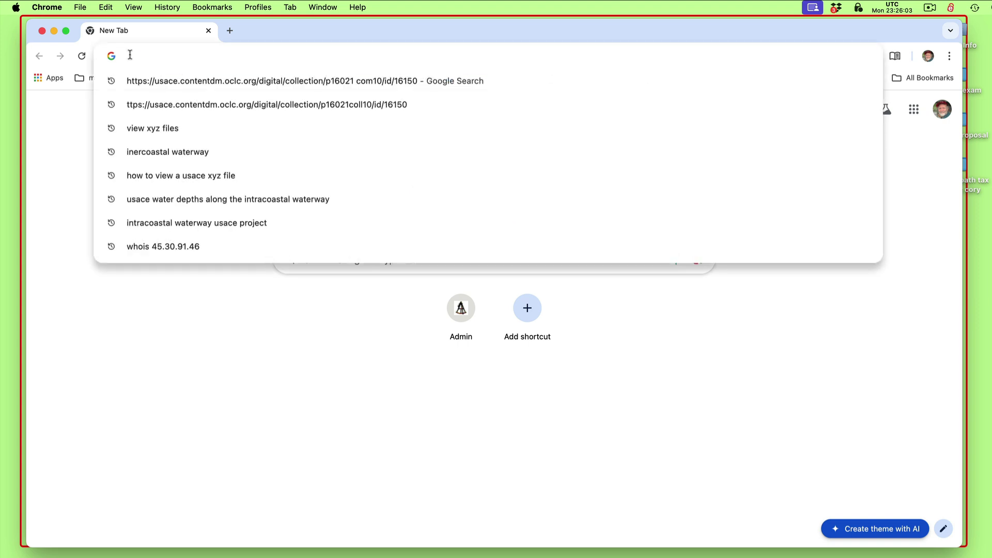
Step: Search the web for "noaa ncc aap" and open the NOAA Custom Chart Application through the Office of Coast Survey's custom charts page
text(noaa n)
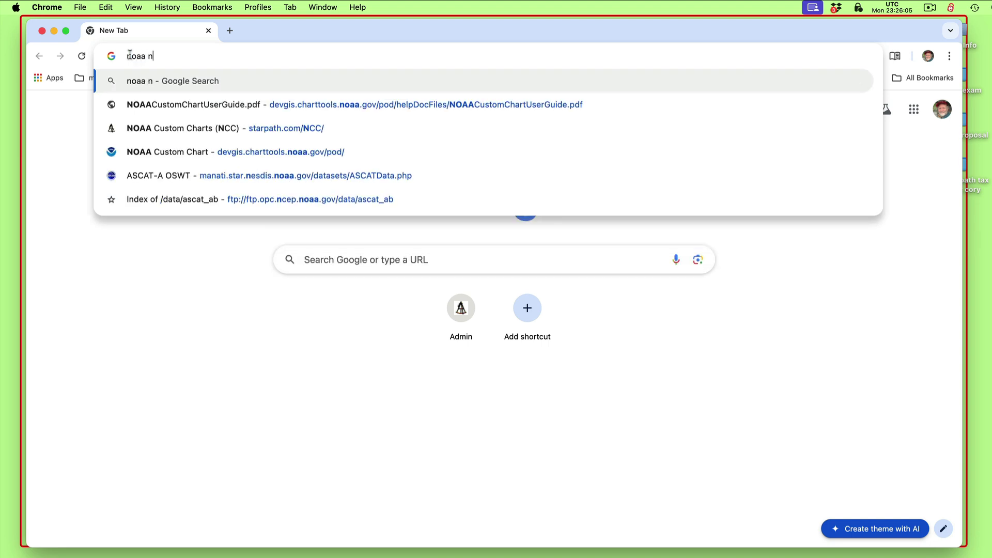
text(cc aap)
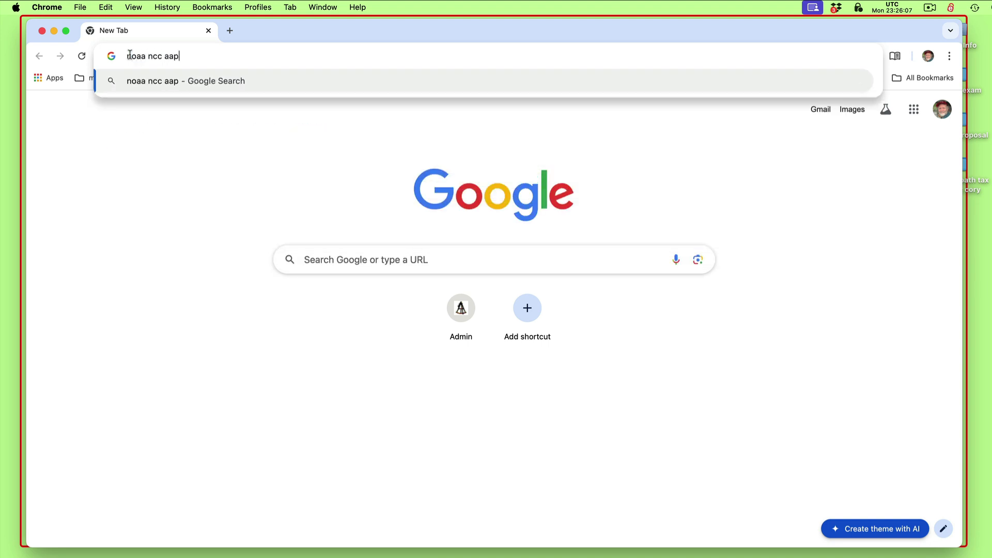
key(Return)
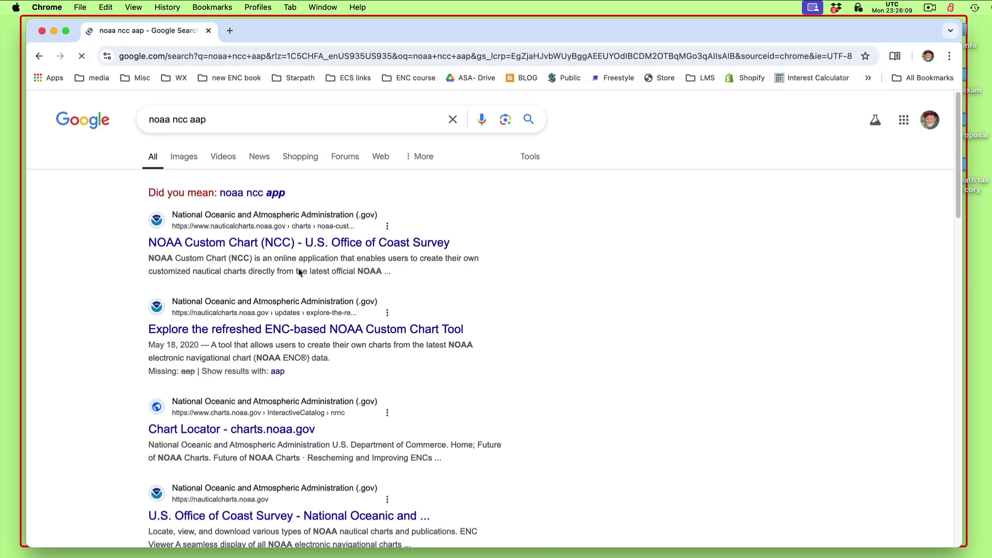
click(218, 246)
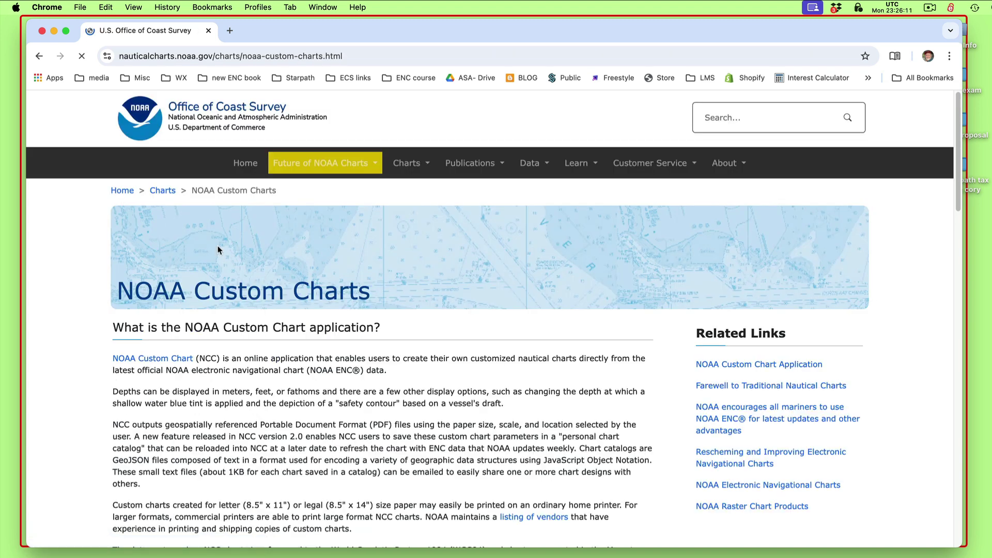
click(749, 366)
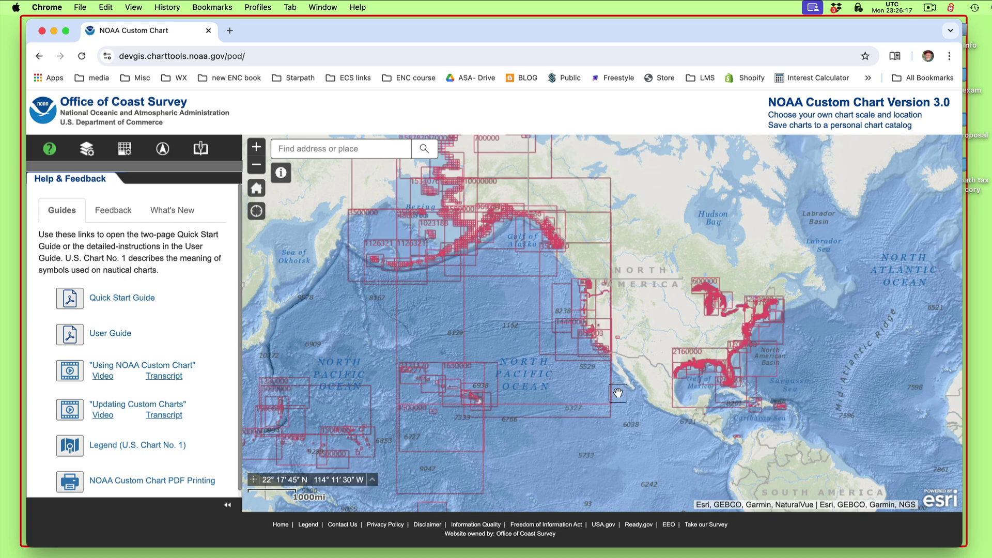
Step: Locate Sequim Bay on the Washington coast and examine the chart of its entrance around Travis Spit and The Middle Ground
scroll(589, 307, up, 5)
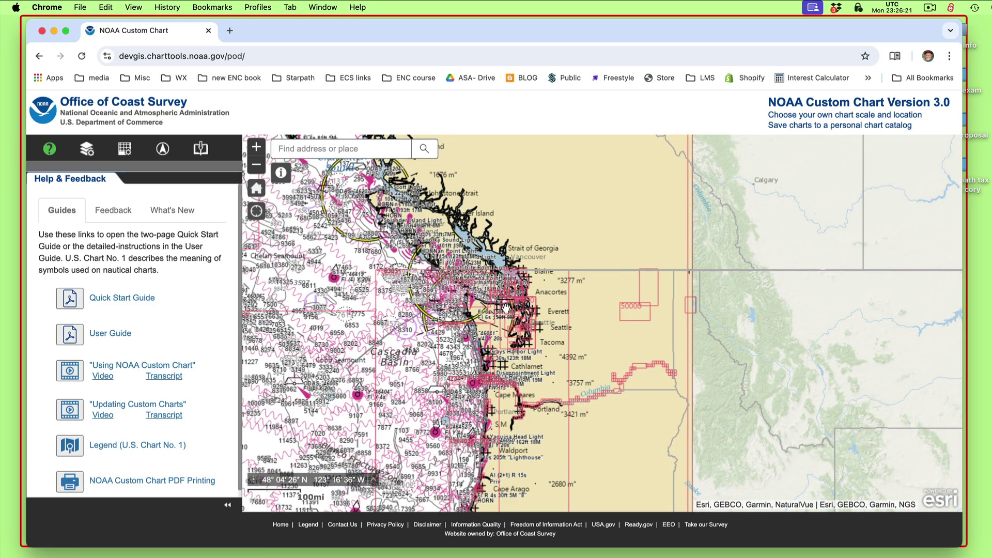
scroll(505, 307, up, 3)
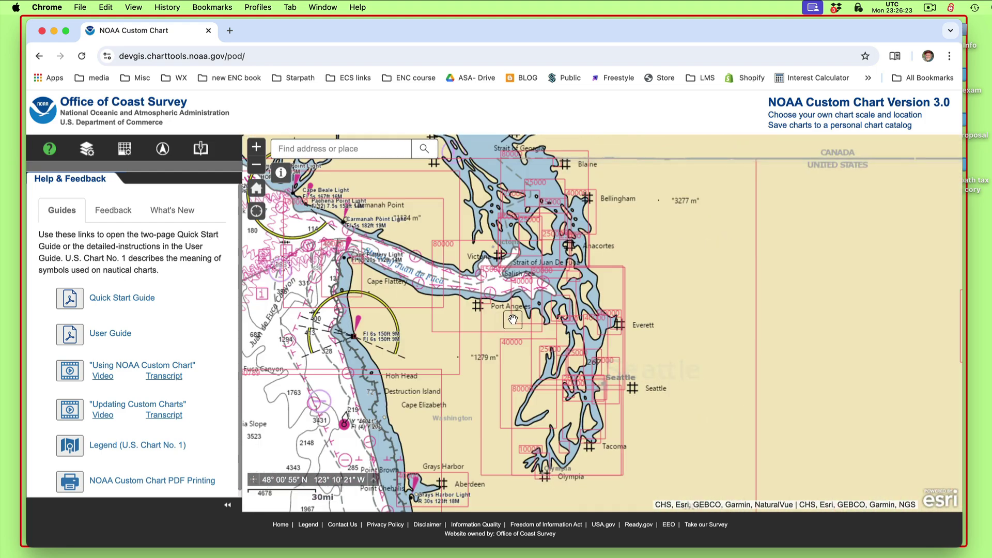
scroll(512, 319, up, 3)
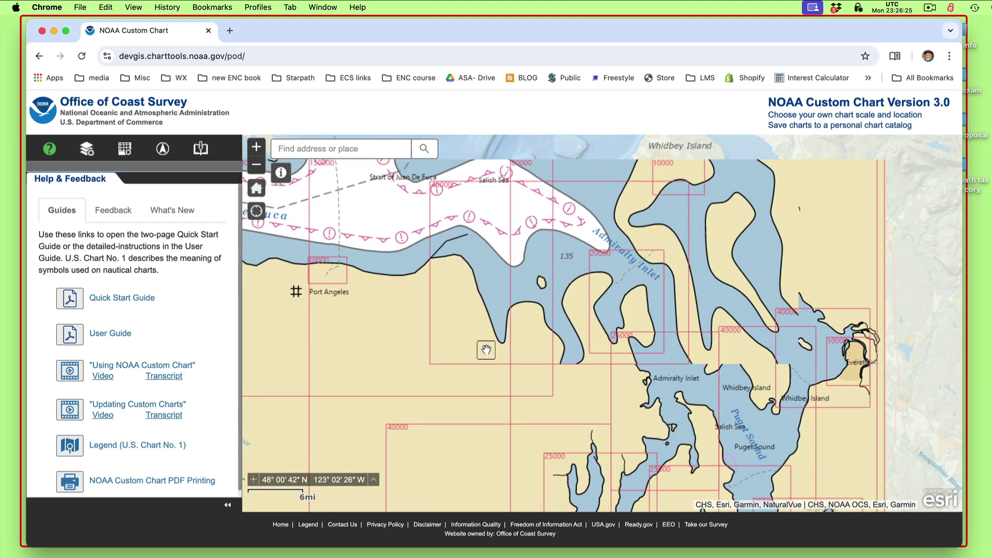
scroll(489, 345, up, 2)
drag(505, 339, 500, 395)
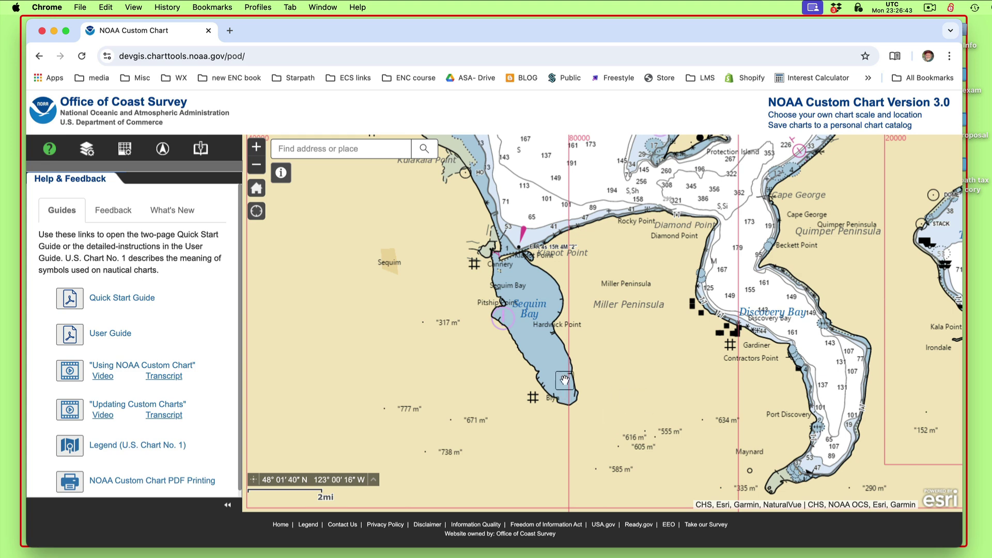
scroll(534, 299, up, 3)
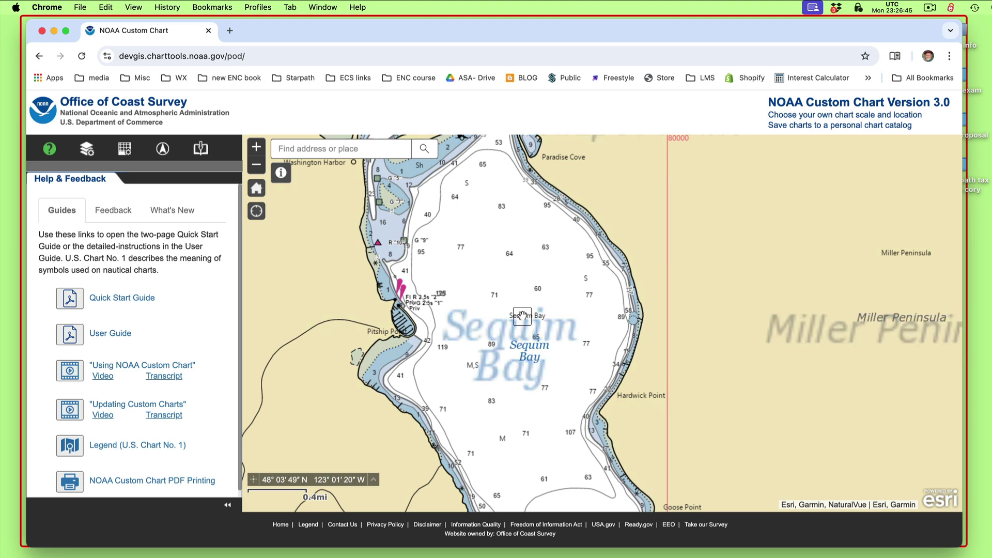
drag(508, 341, 627, 445)
drag(609, 345, 614, 366)
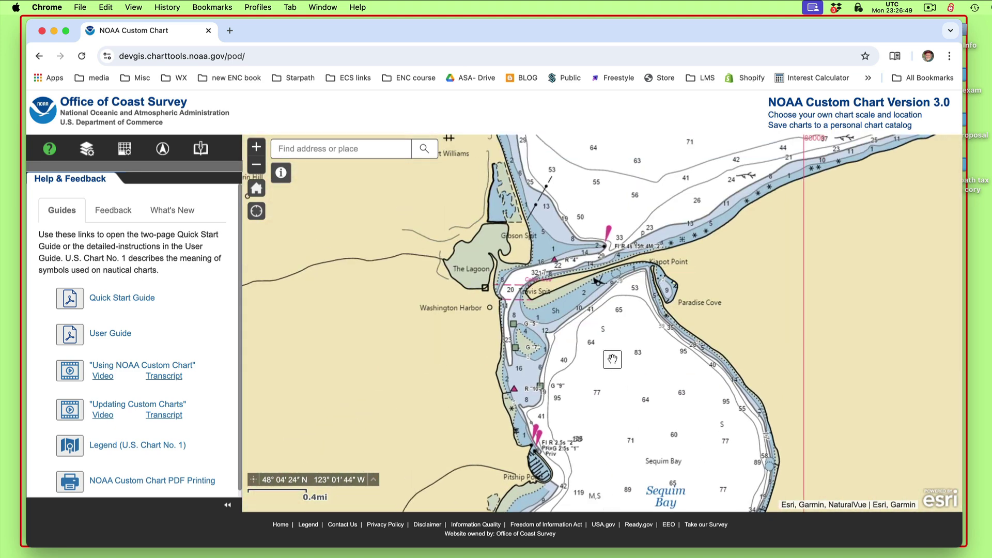
scroll(613, 366, up, 2)
drag(635, 330, 633, 333)
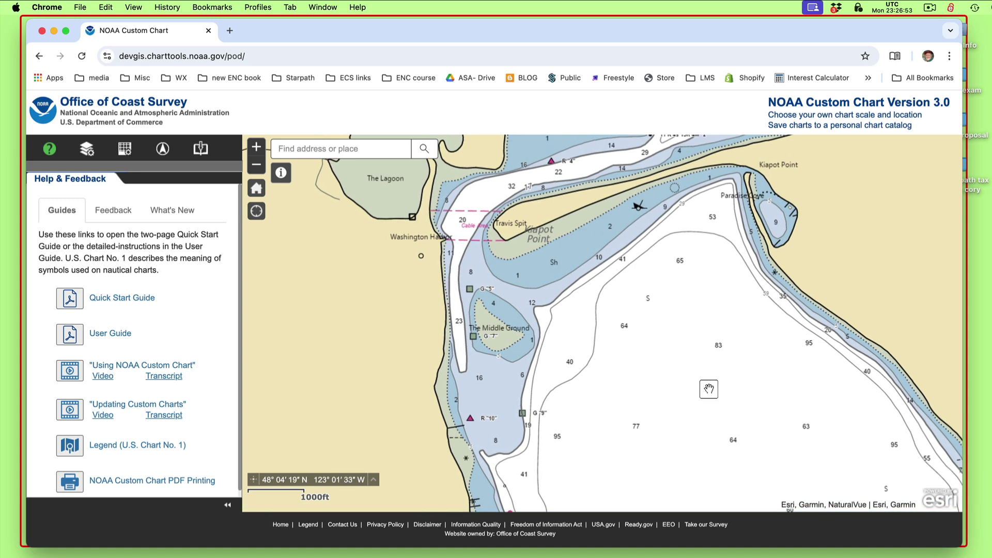
drag(709, 390, 673, 381)
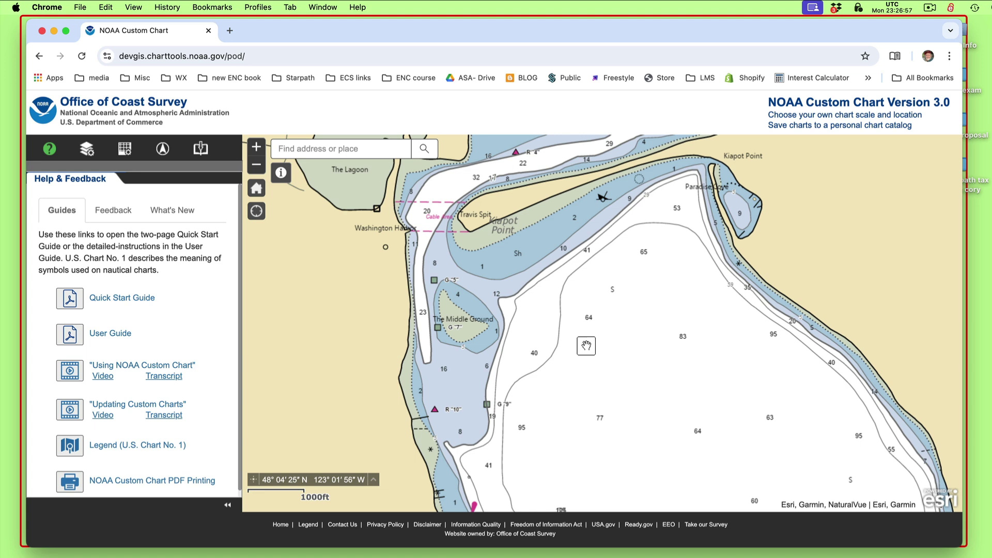
Step: Identify the green beacon "7" beside The Middle Ground, review its first four results, and query the open water in the bay
click(281, 174)
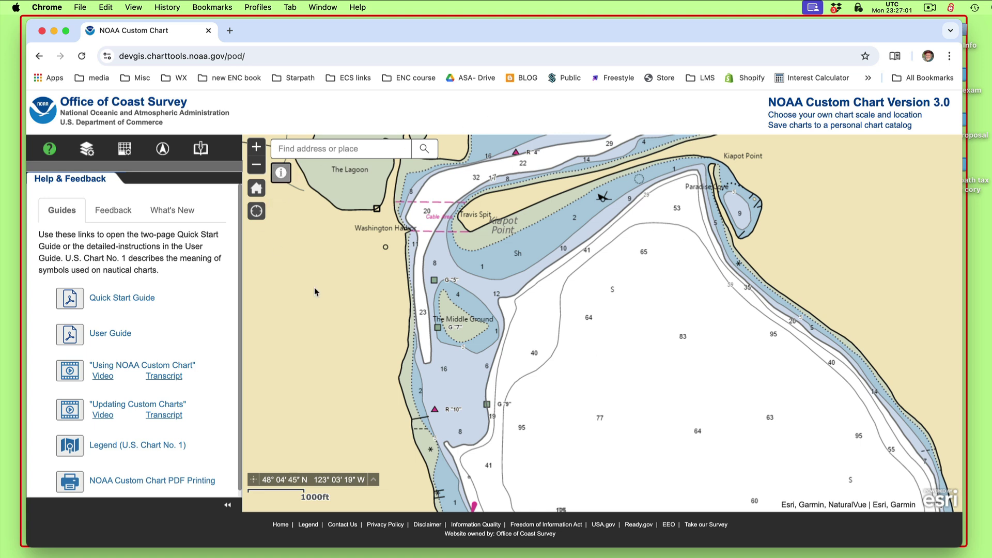
click(438, 329)
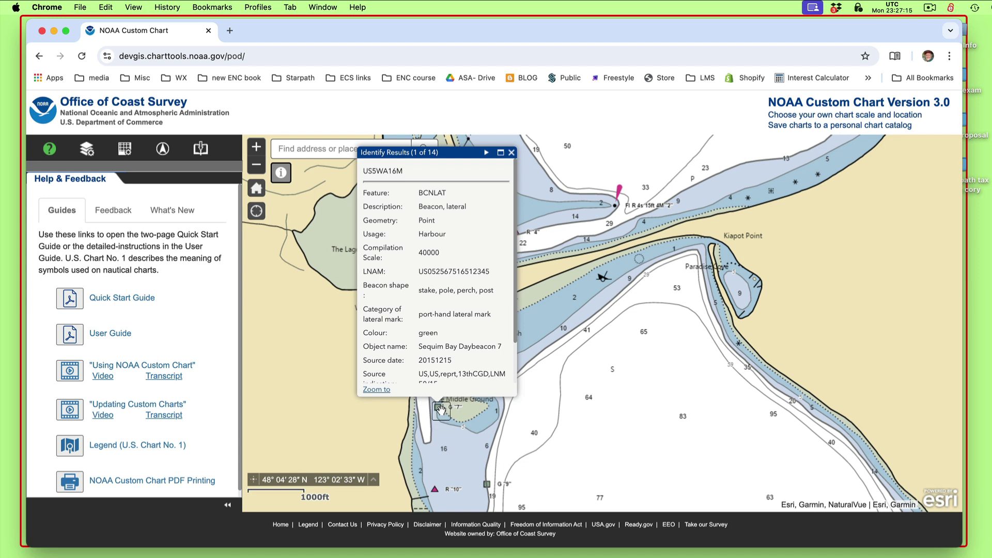
click(486, 153)
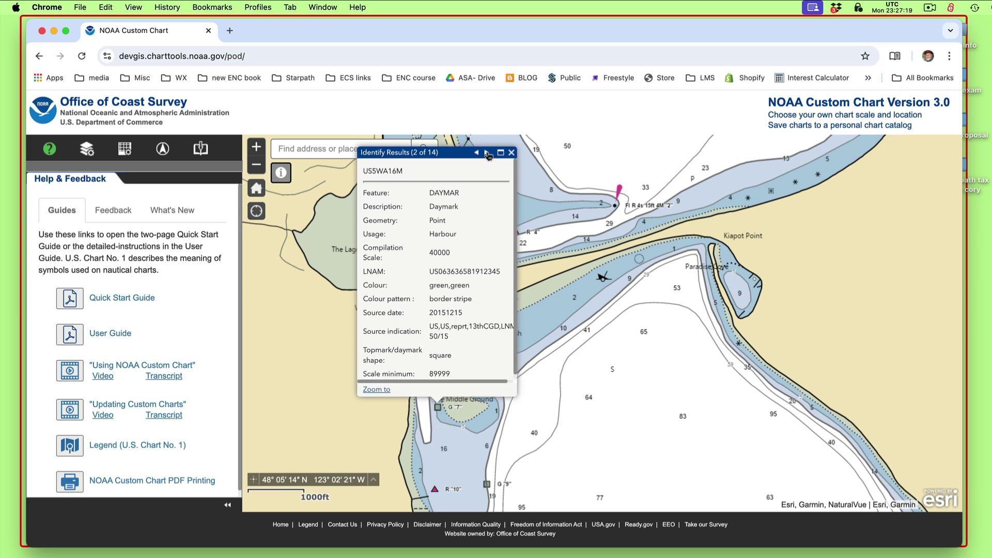
click(487, 153)
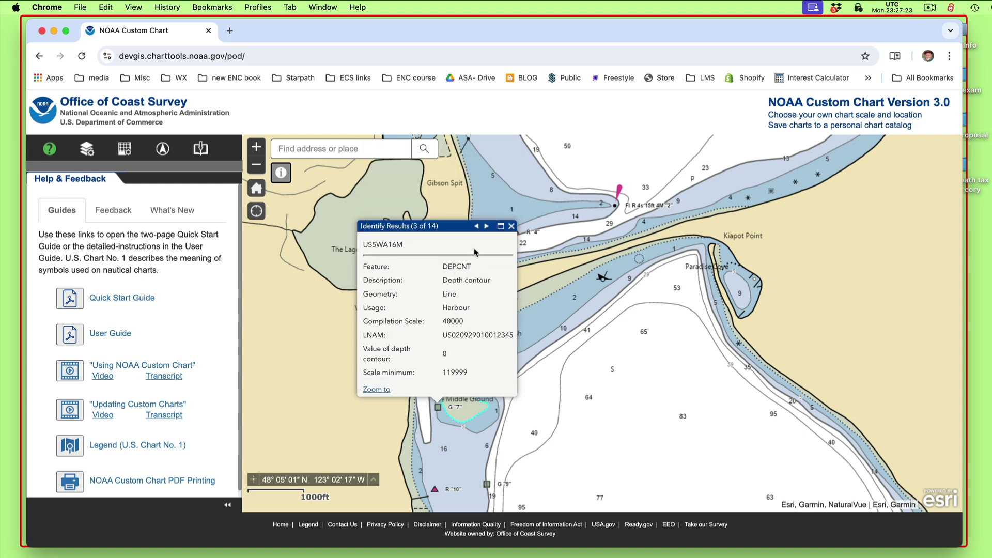
drag(499, 429, 524, 410)
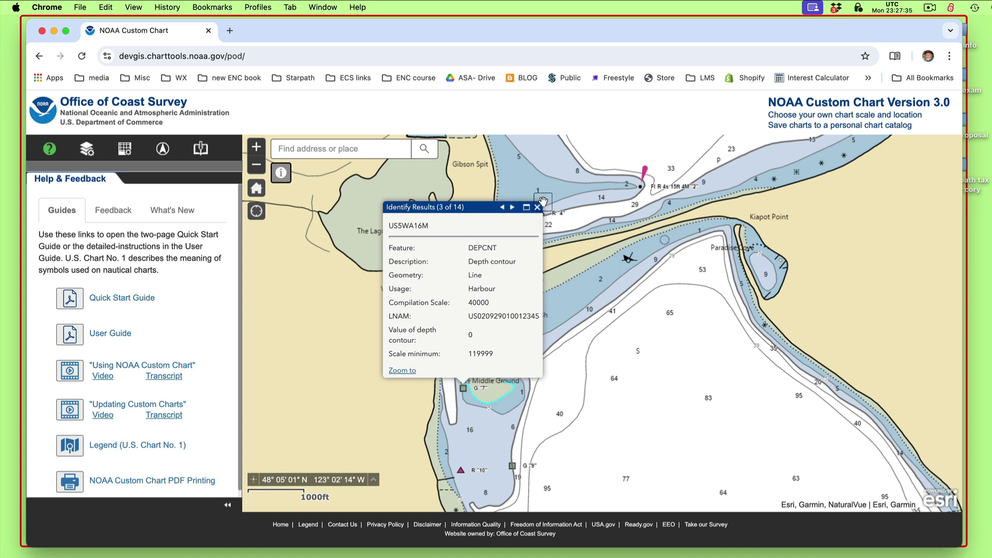
click(513, 207)
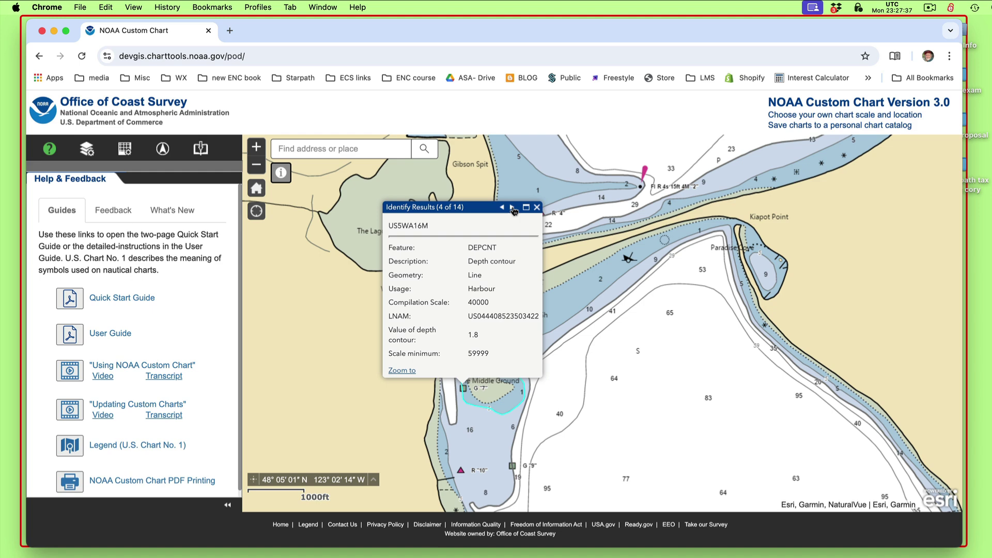
click(659, 353)
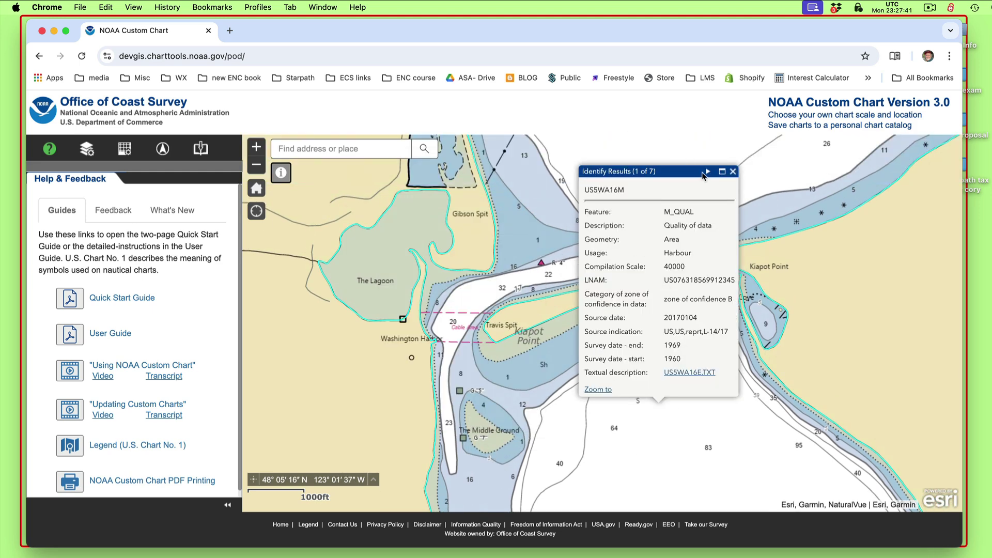
click(733, 172)
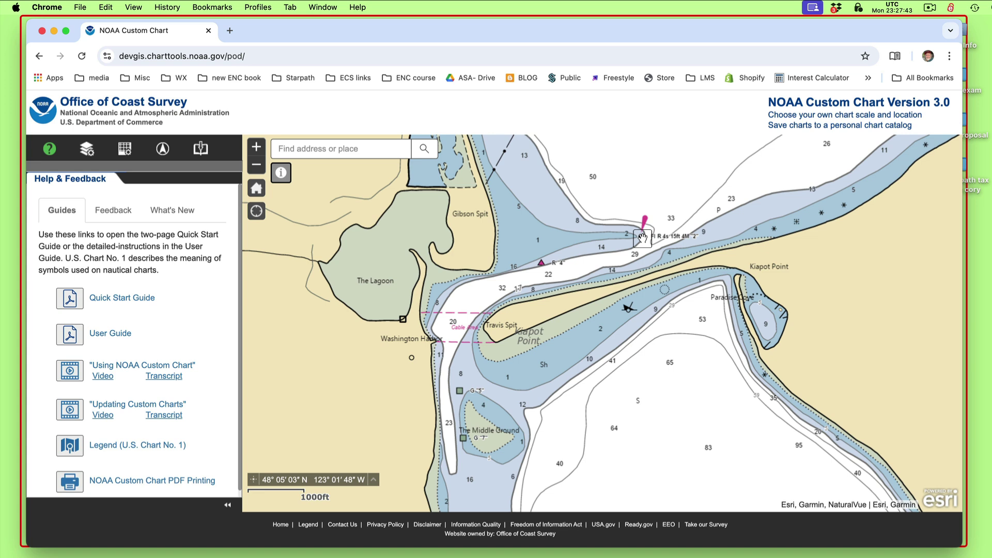
Step: Toggle the Identify tool off and on, then identify the flashing red light north of Travis Spit and review its first five results
click(282, 174)
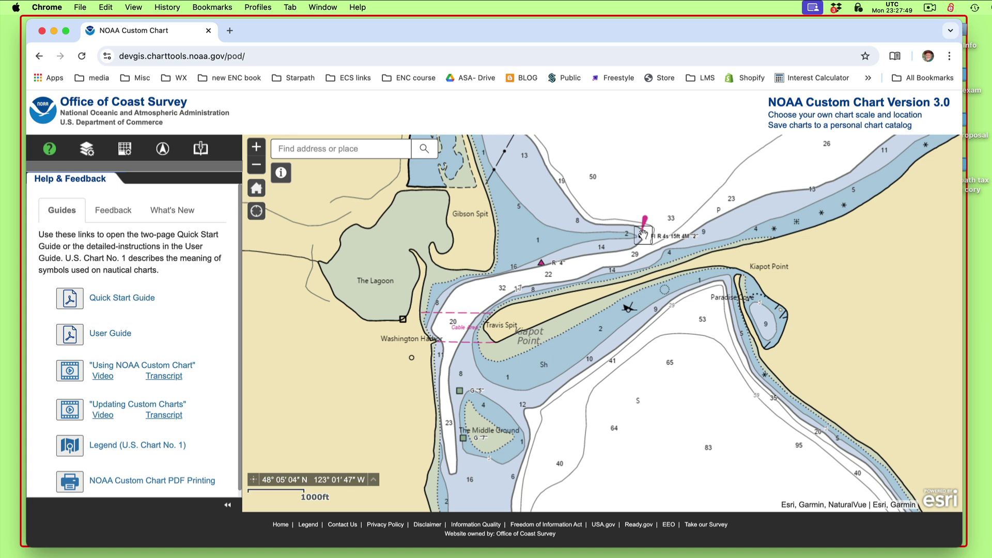
click(280, 176)
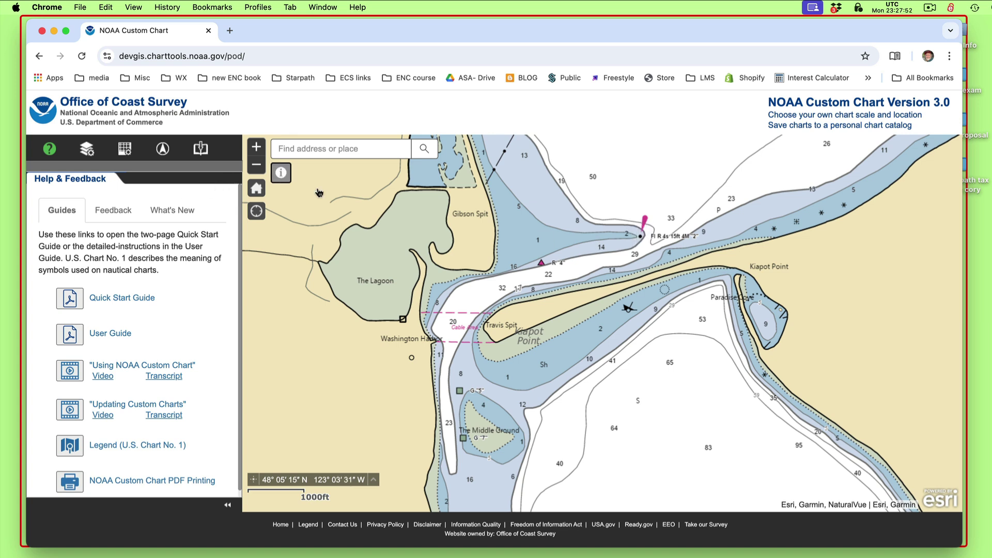
click(640, 237)
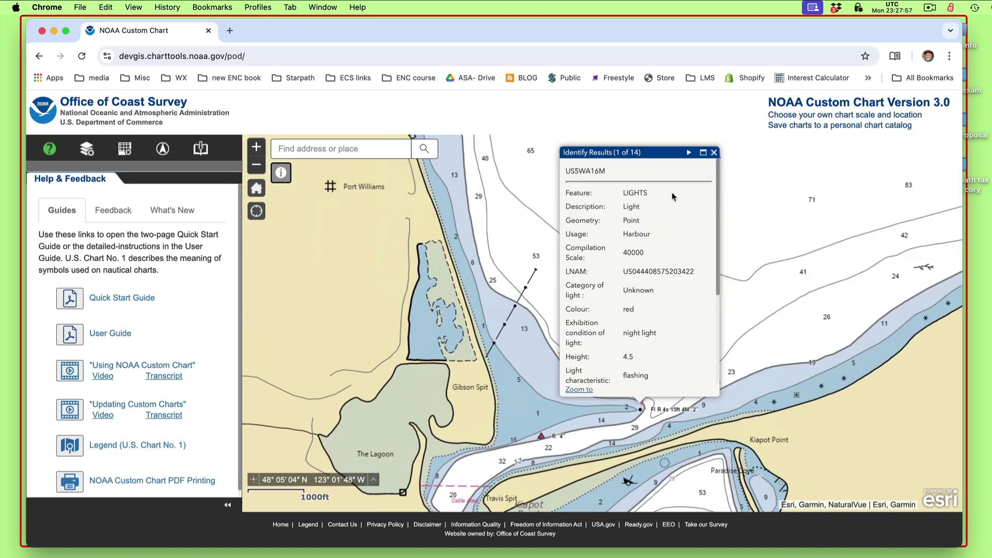
click(689, 153)
click(690, 153)
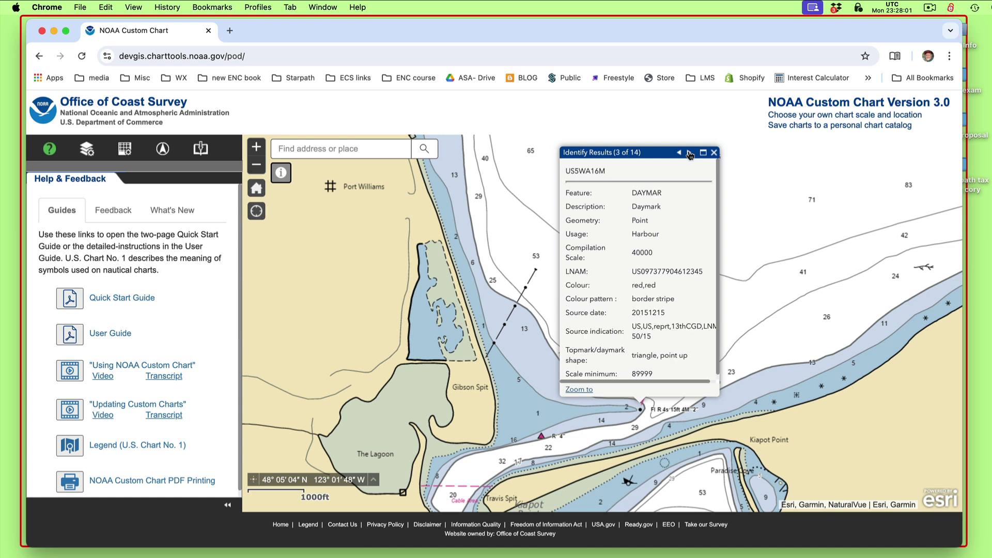
click(689, 154)
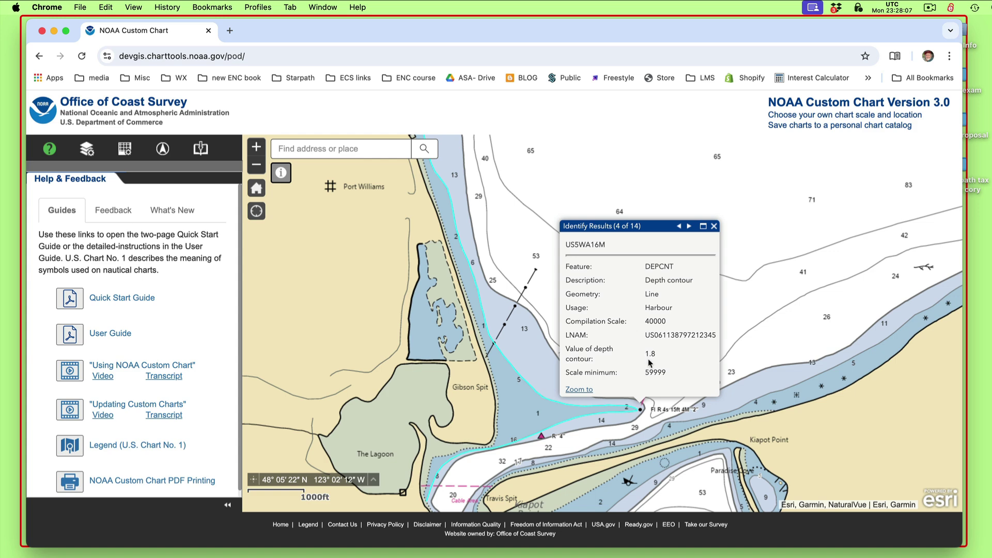
click(689, 226)
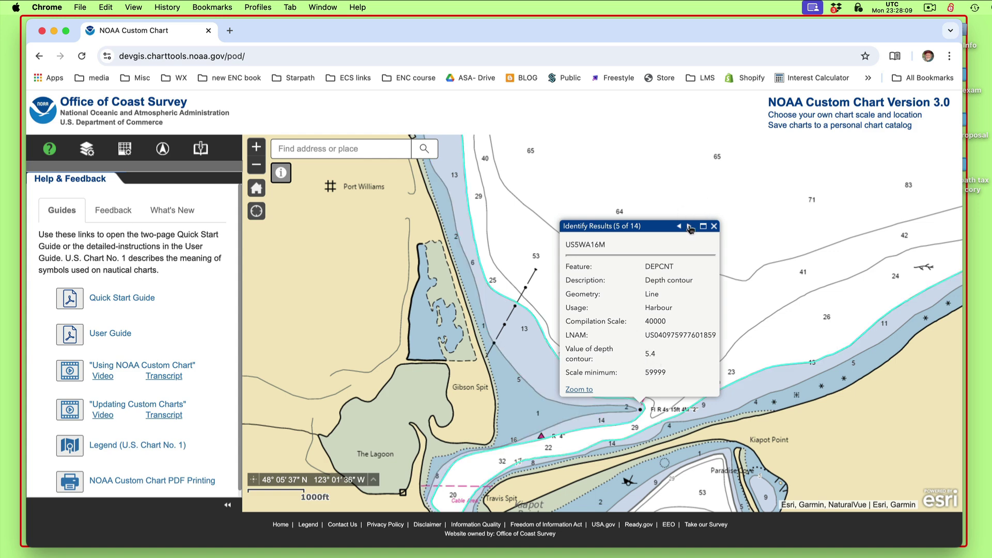
click(714, 226)
Step: Compare how Sequim Bay's soundings, depth areas and navigation aids are charted at several scales, from The Middle Ground to the whole bay
drag(551, 506, 606, 298)
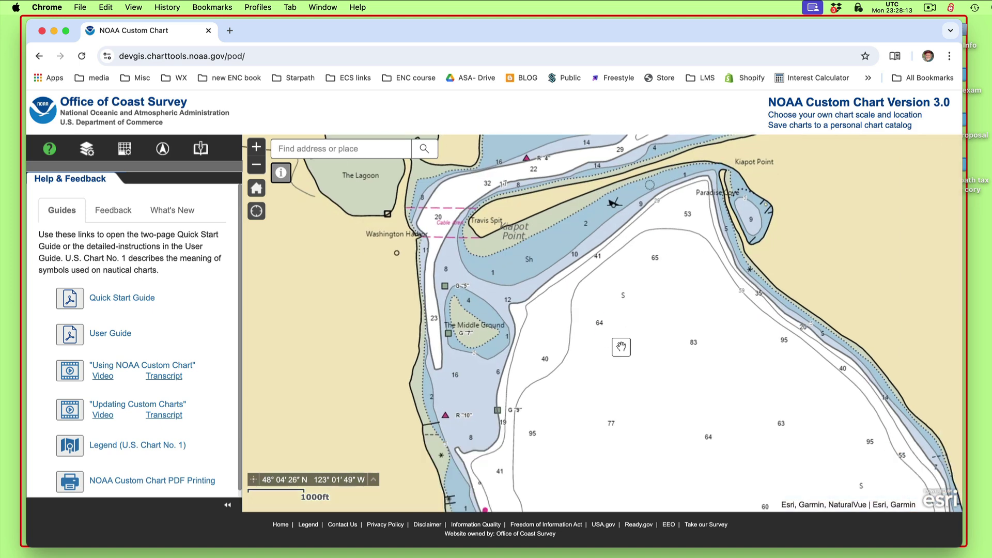
scroll(621, 345, down, 1)
drag(637, 385, 589, 408)
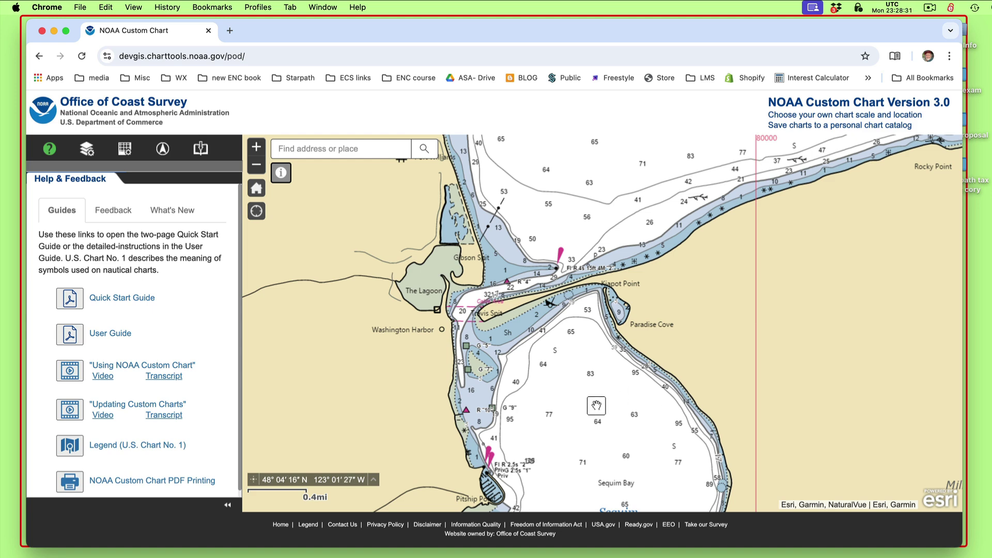
mouse_move(589, 409)
mouse_down()
mouse_move(589, 286)
mouse_move(597, 397)
mouse_up()
scroll(597, 396, down, 2)
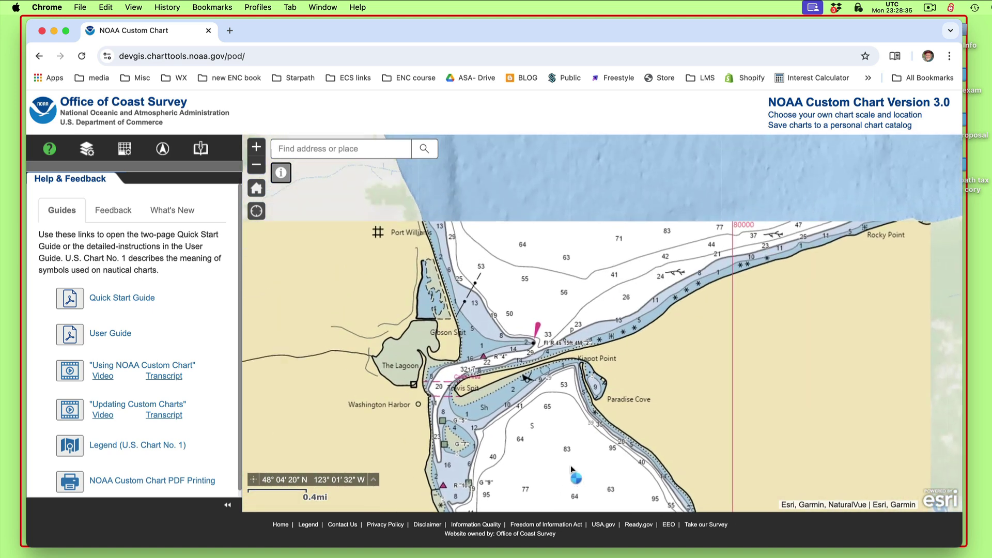
scroll(618, 331, up, 2)
mouse_move(583, 323)
mouse_down()
mouse_move(571, 431)
mouse_move(572, 320)
mouse_up()
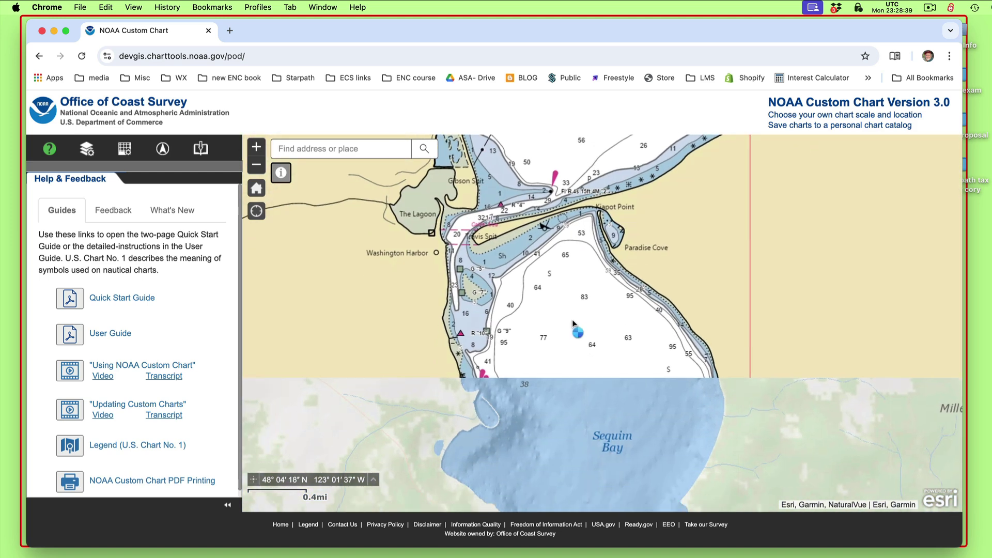
drag(505, 330, 582, 339)
scroll(537, 284, up, 2)
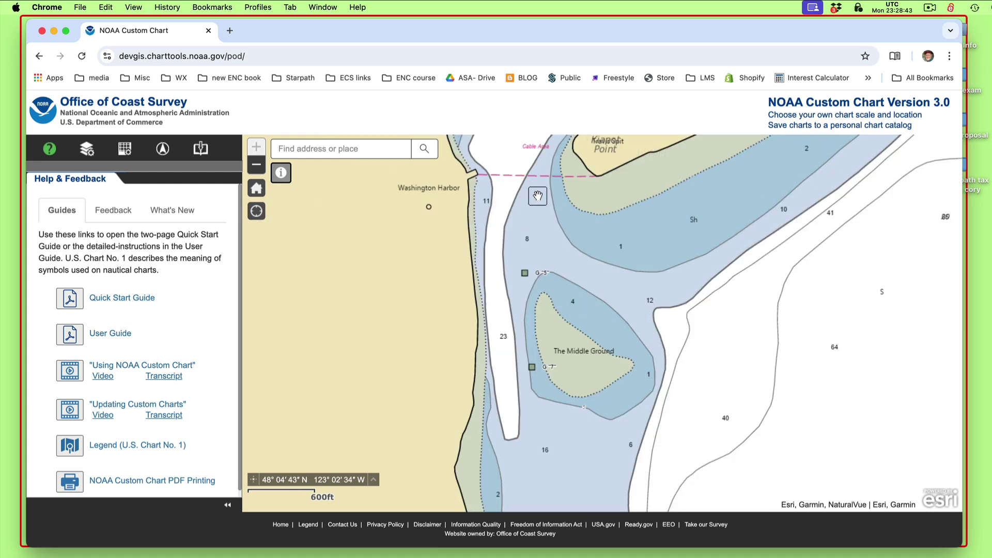
scroll(715, 410, down, 1)
scroll(715, 411, down, 3)
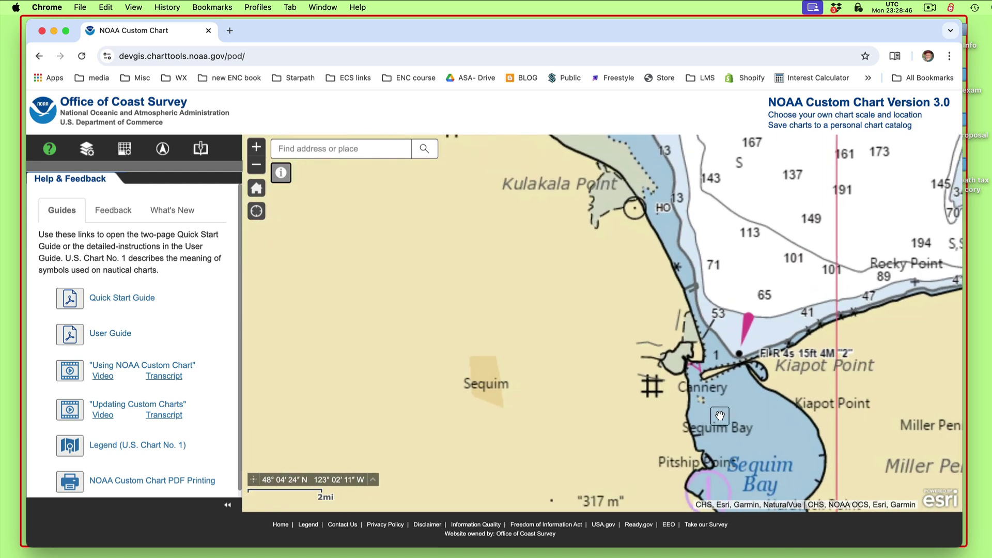
scroll(719, 416, up, 1)
drag(719, 416, 534, 395)
scroll(557, 295, up, 1)
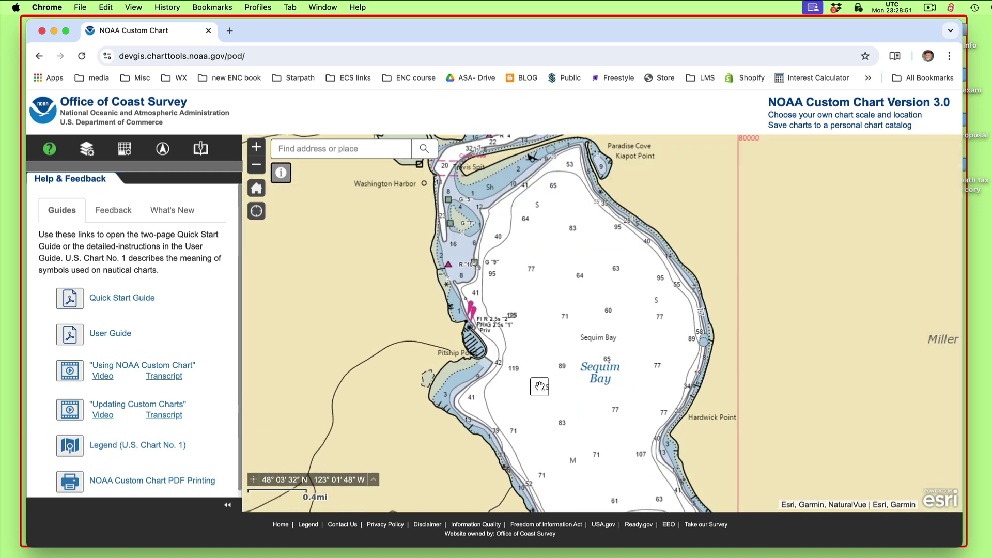
scroll(539, 386, down, 1)
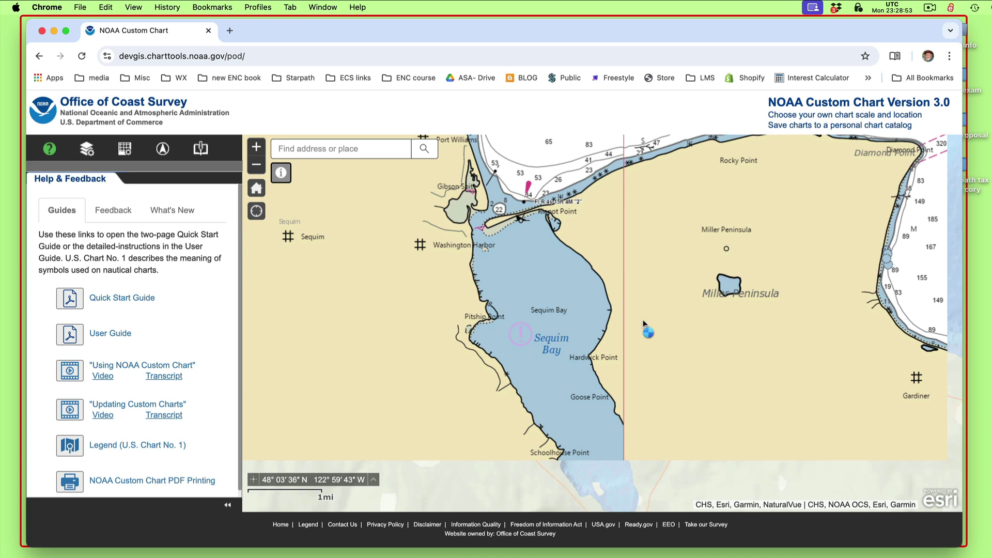
Step: In the layer settings, keep data extents on and set the data extent text to Chart and Scale
drag(643, 321, 647, 306)
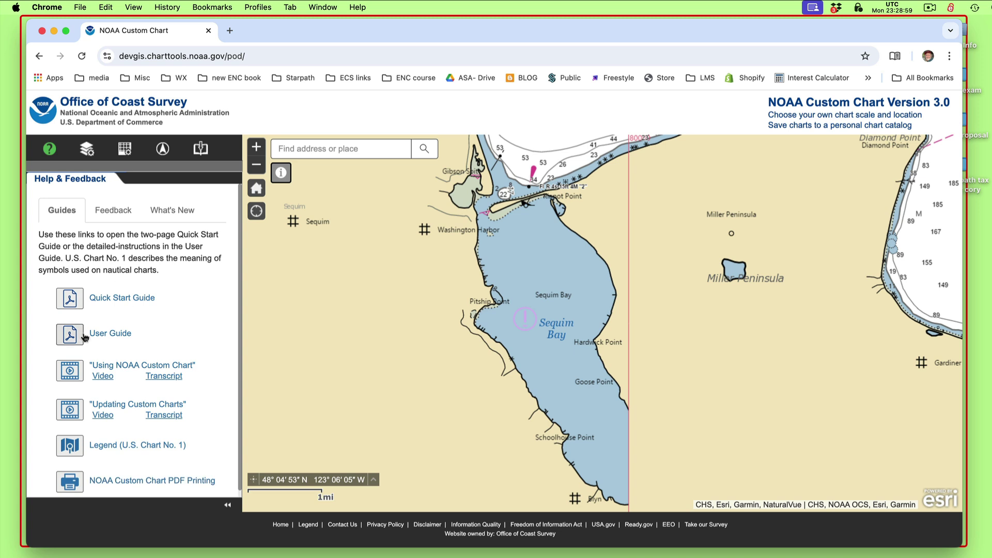
click(86, 151)
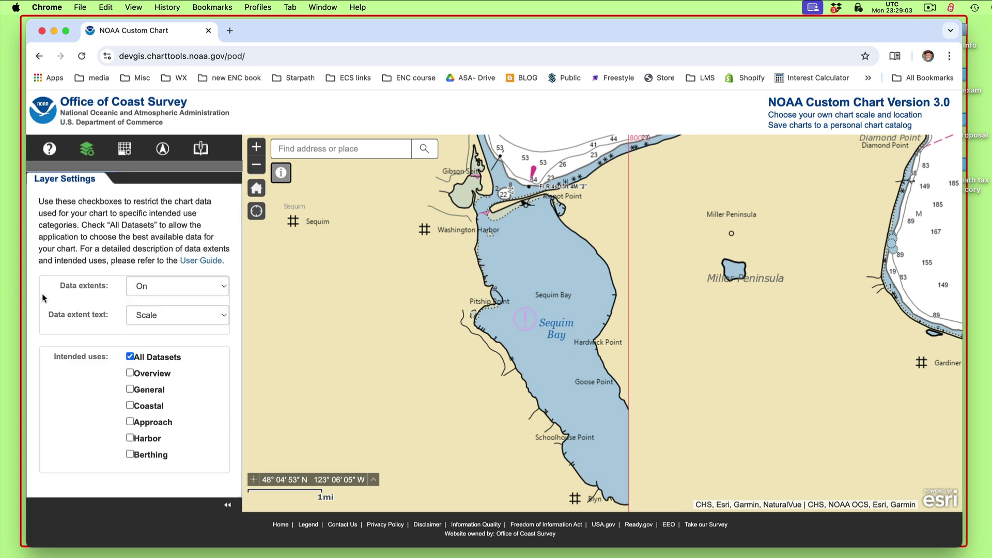
click(149, 287)
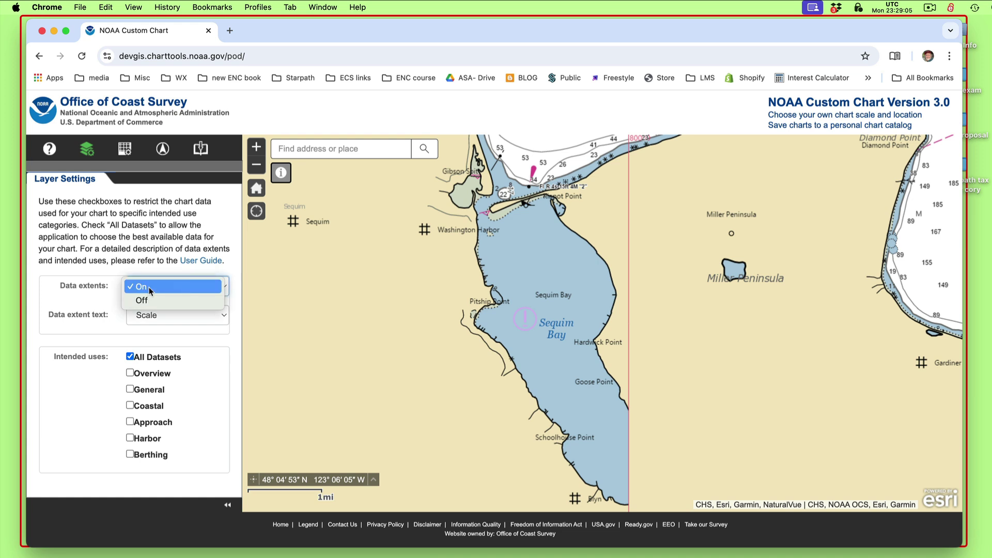
click(150, 287)
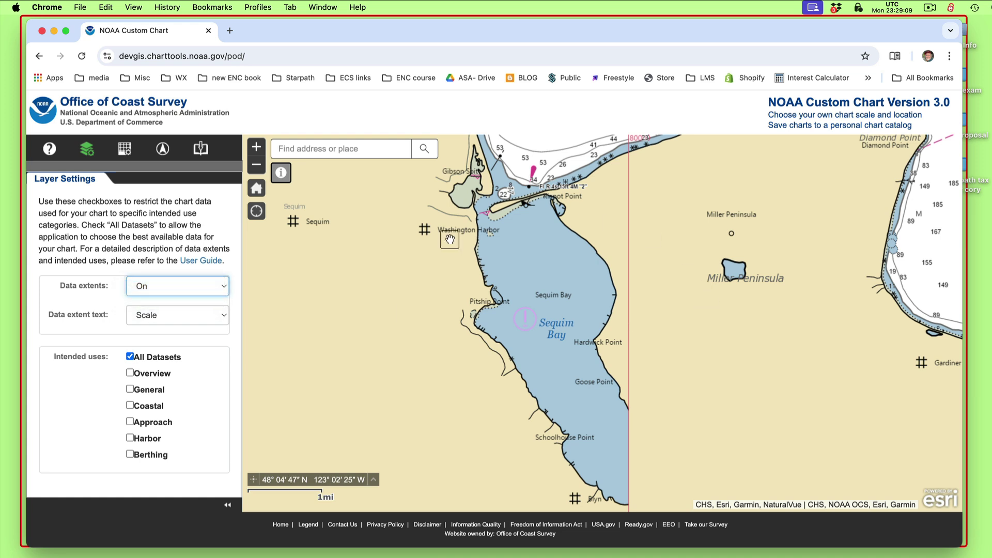
click(167, 316)
click(173, 328)
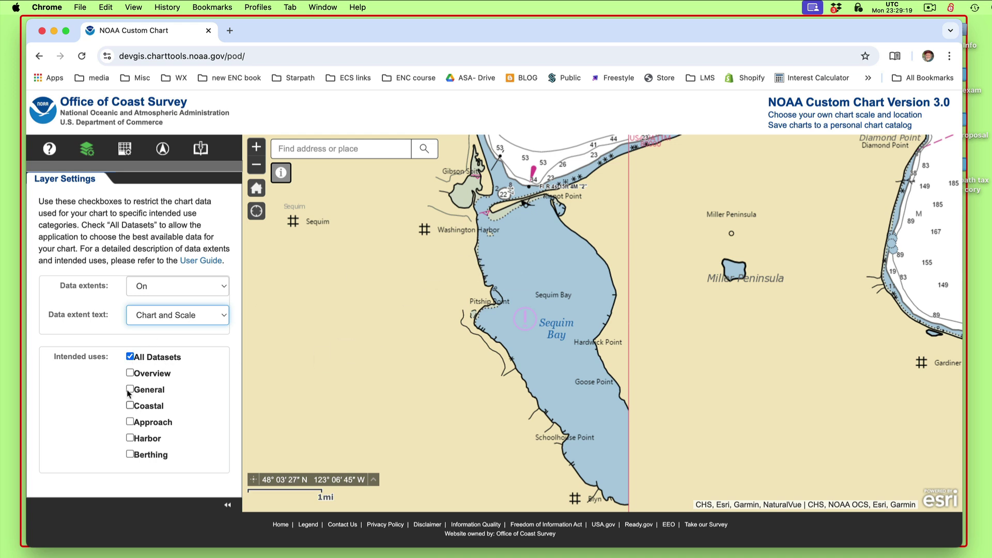
Step: Replace All Datasets with only the General intended use and view the area around Sequim Bay
click(130, 358)
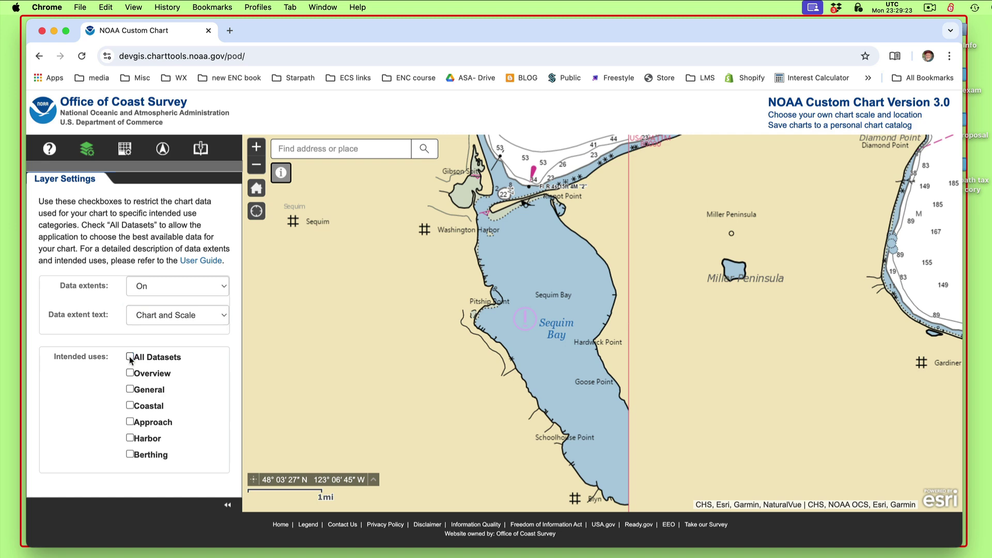
click(130, 389)
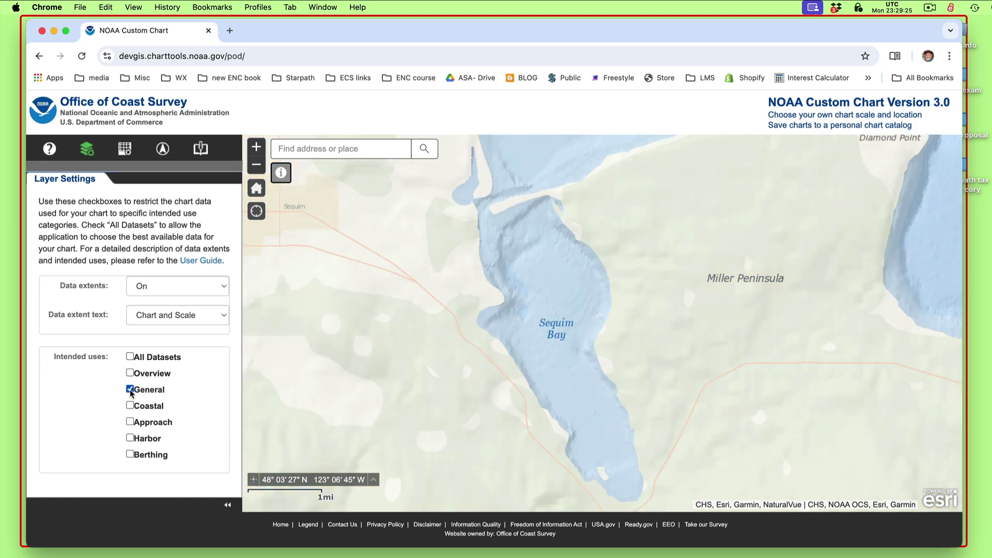
scroll(510, 404, down, 1)
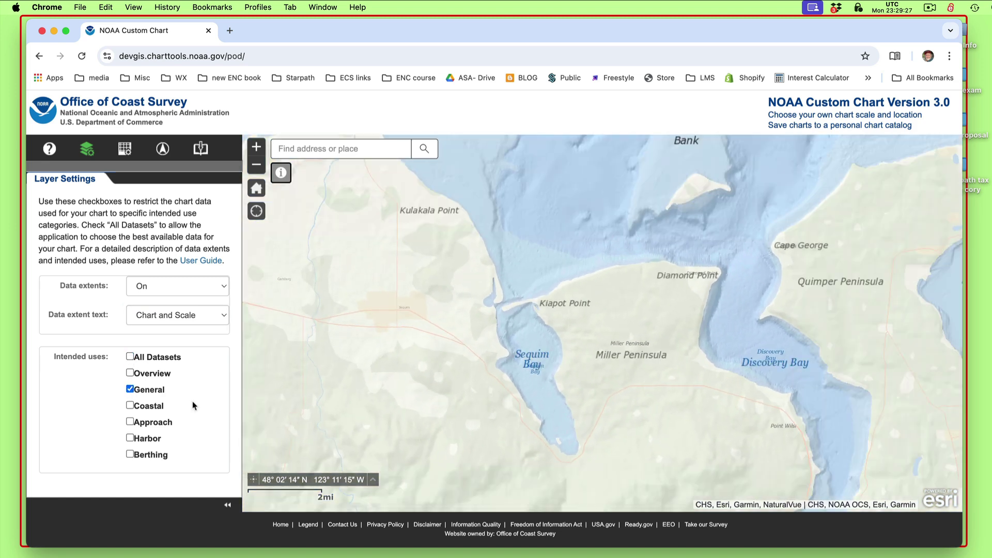
Step: Restrict the intended uses to Approach only and examine the Approach chart extents around Sequim Bay and the Strait of Juan de Fuca
click(130, 373)
click(130, 390)
click(131, 406)
click(131, 421)
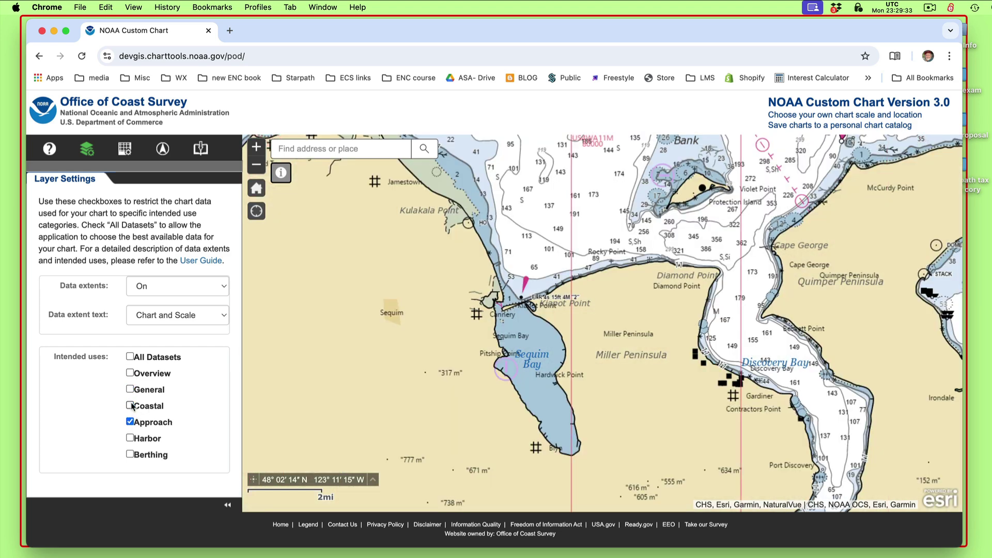
scroll(509, 381, down, 1)
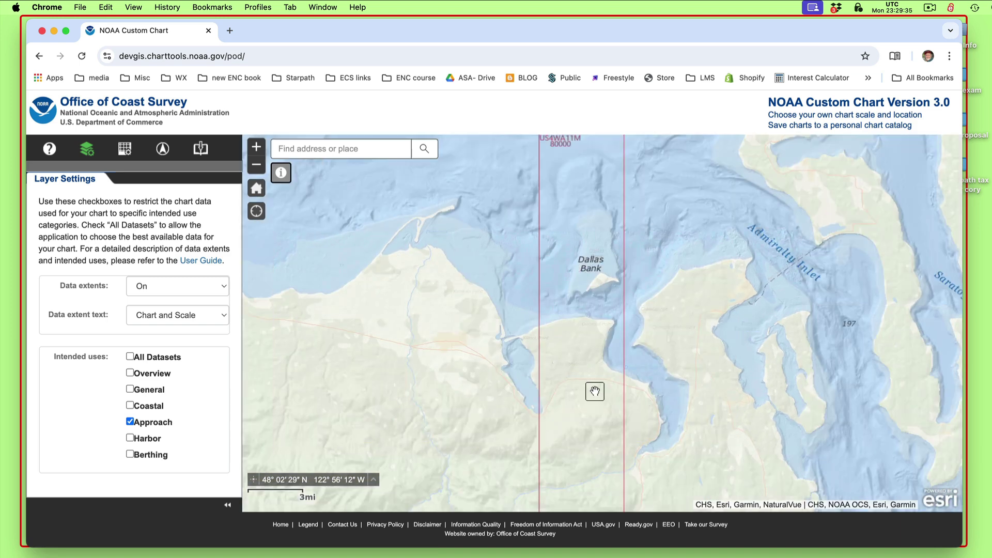
scroll(594, 391, down, 2)
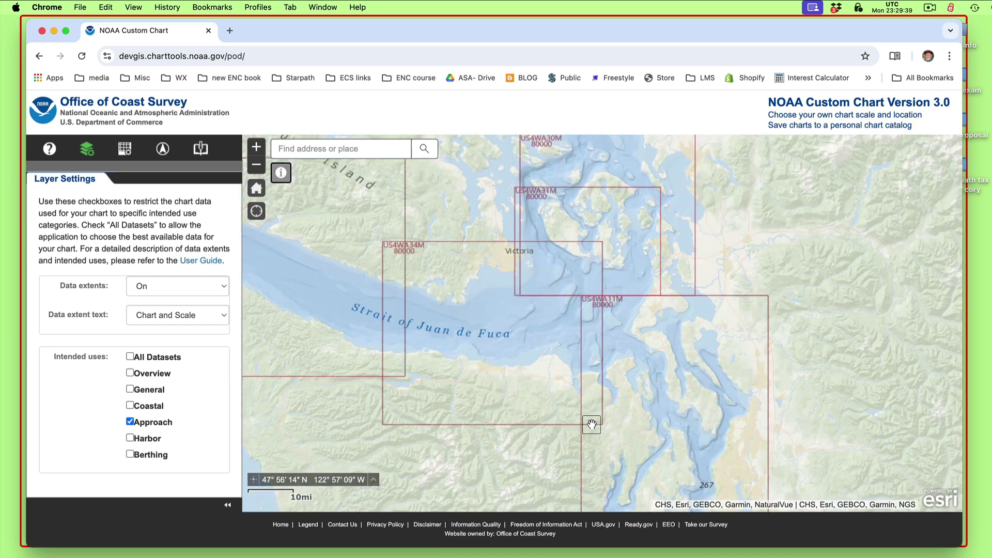
scroll(591, 425, up, 2)
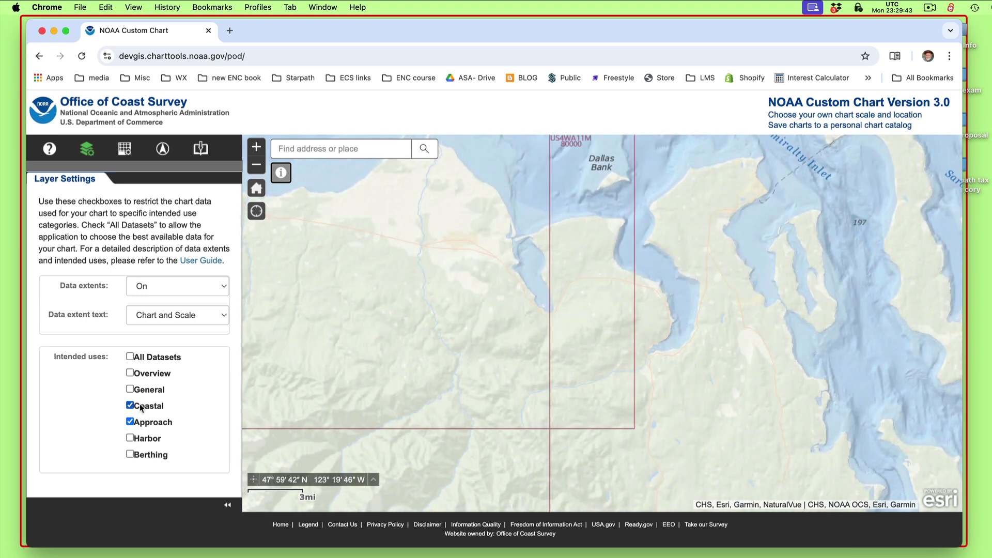
Step: Show only Coastal data around Sequim Bay and Discovery Bay, and return the intended uses to All Datasets
click(129, 421)
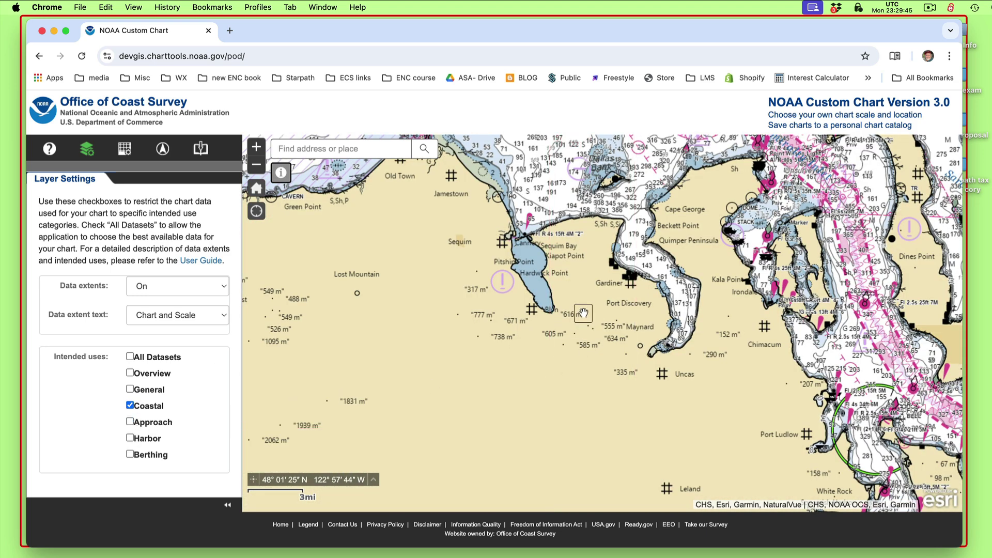
drag(587, 314, 572, 441)
scroll(628, 408, up, 2)
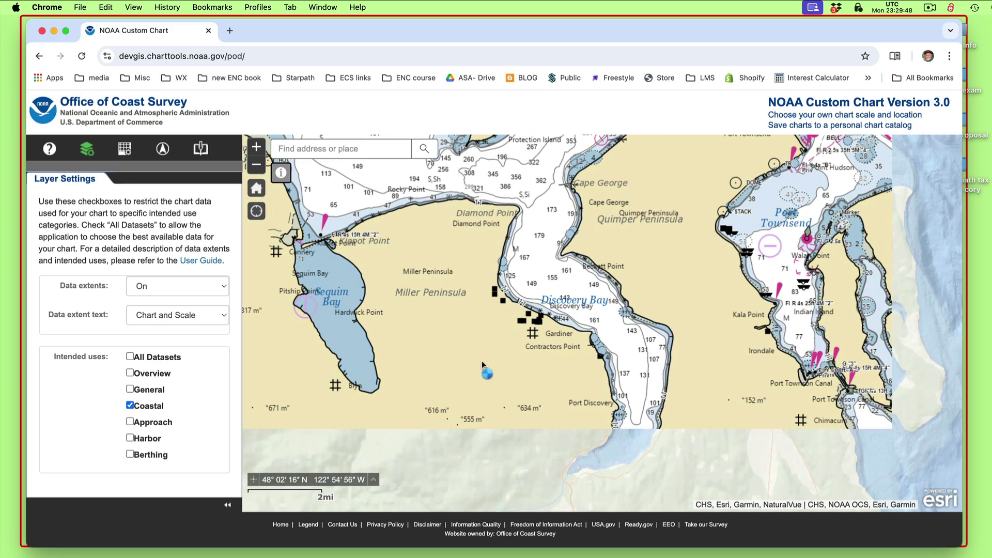
drag(483, 365, 540, 369)
scroll(569, 377, up, 3)
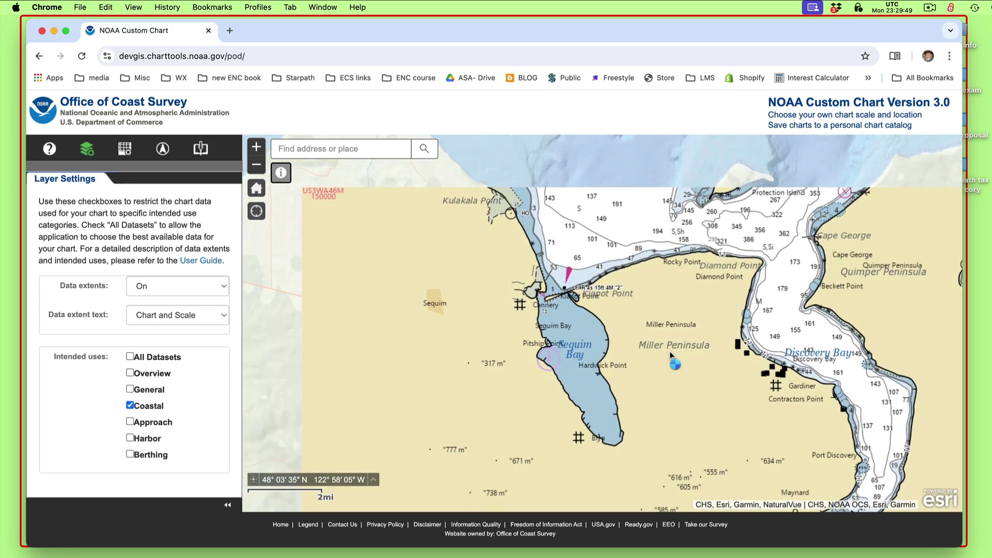
scroll(627, 388, down, 2)
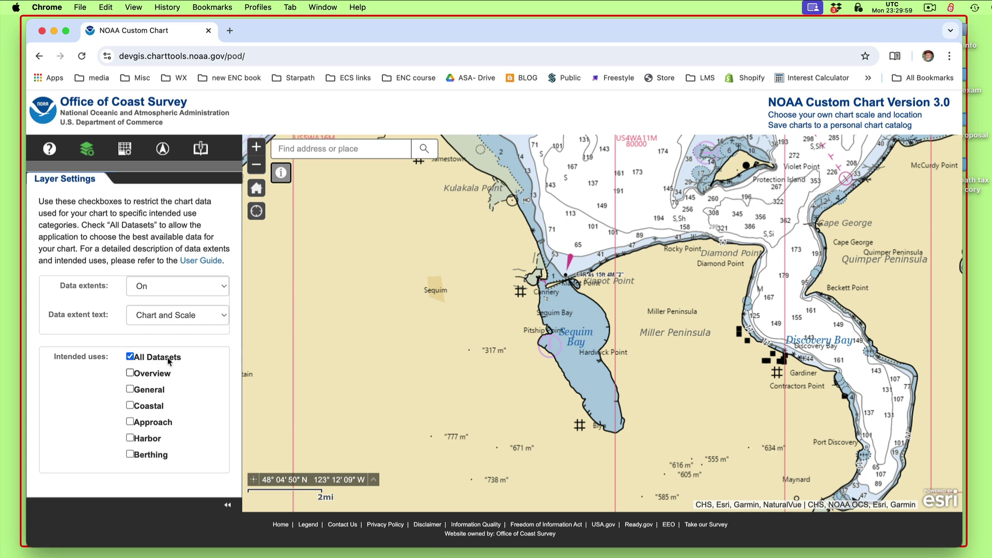
drag(561, 331, 532, 301)
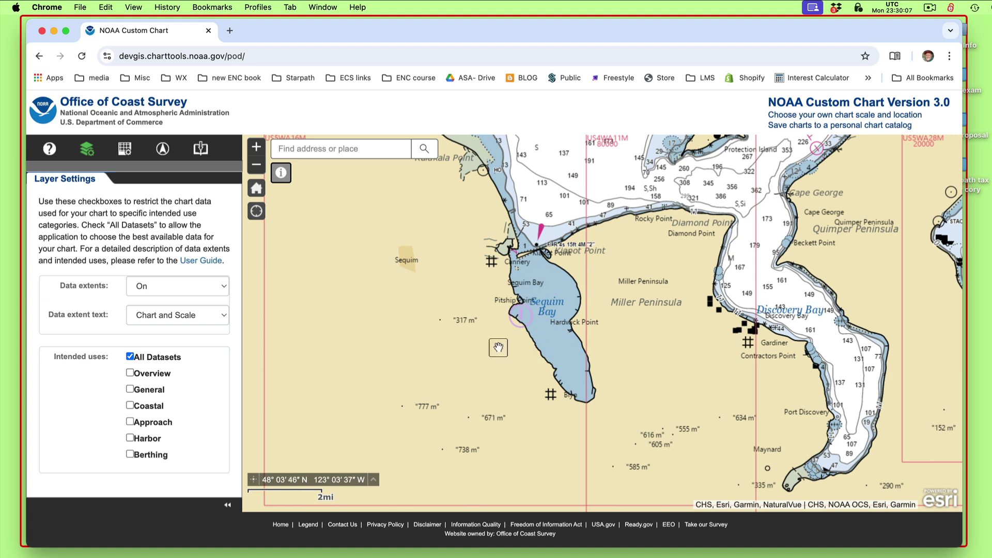
Step: In the chart settings, name the chart "Sequim Bay 40000" with scale 40000 and page size Letter (8.5in x 11in)
click(125, 149)
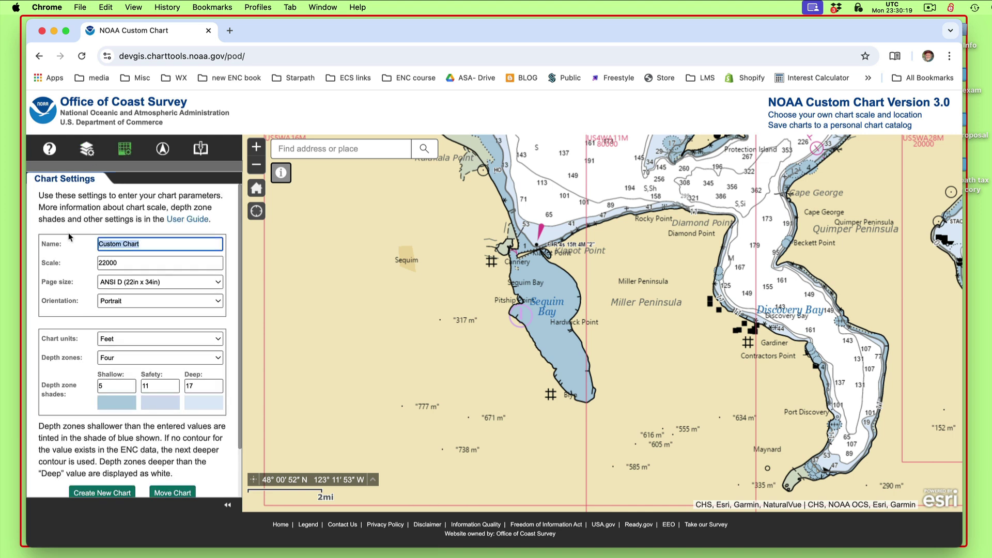
text(Sequim Bay 40000)
key(Tab)
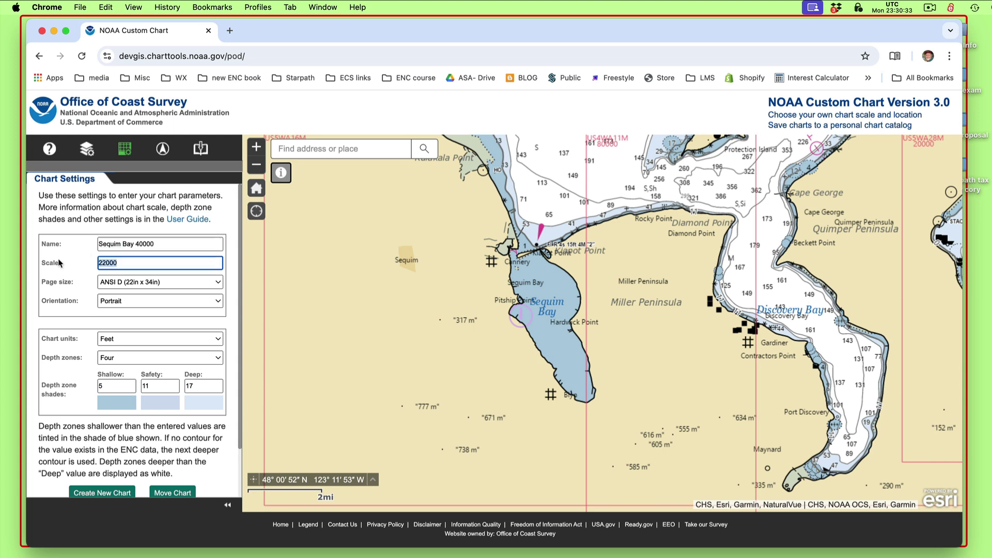
text(40)
click(178, 282)
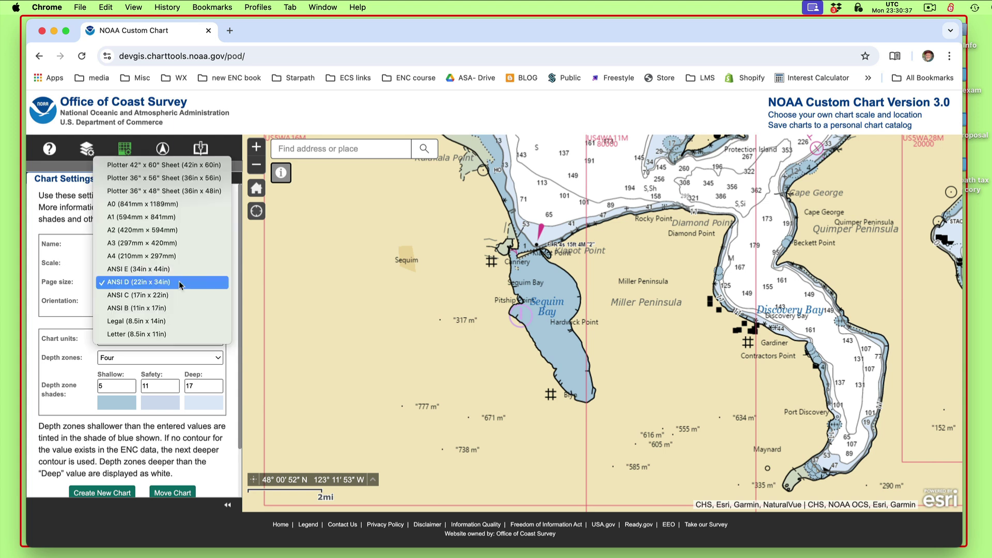
click(151, 335)
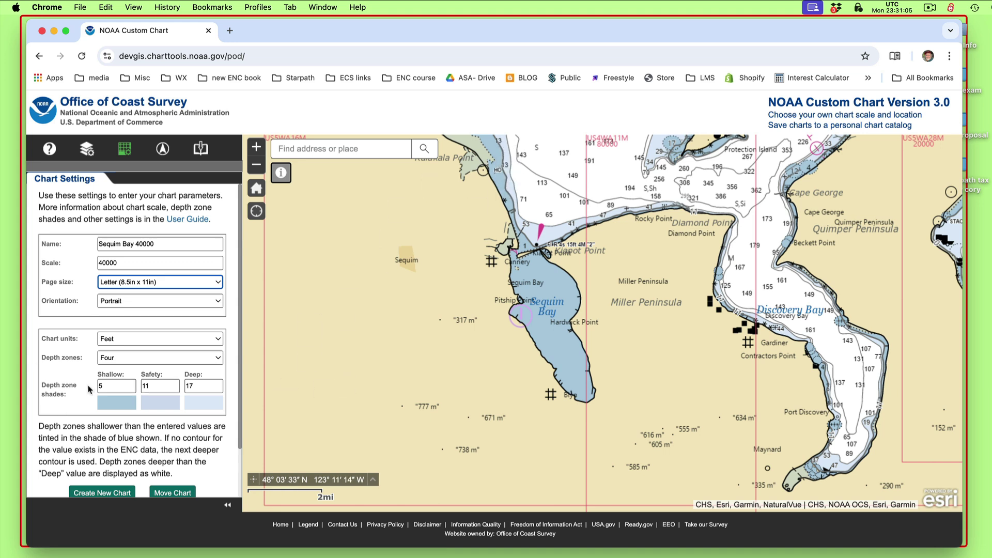
Step: Create the new chart with its outline centred on the northern part of Sequim Bay, and dismiss the Identify results
scroll(167, 445, down, 3)
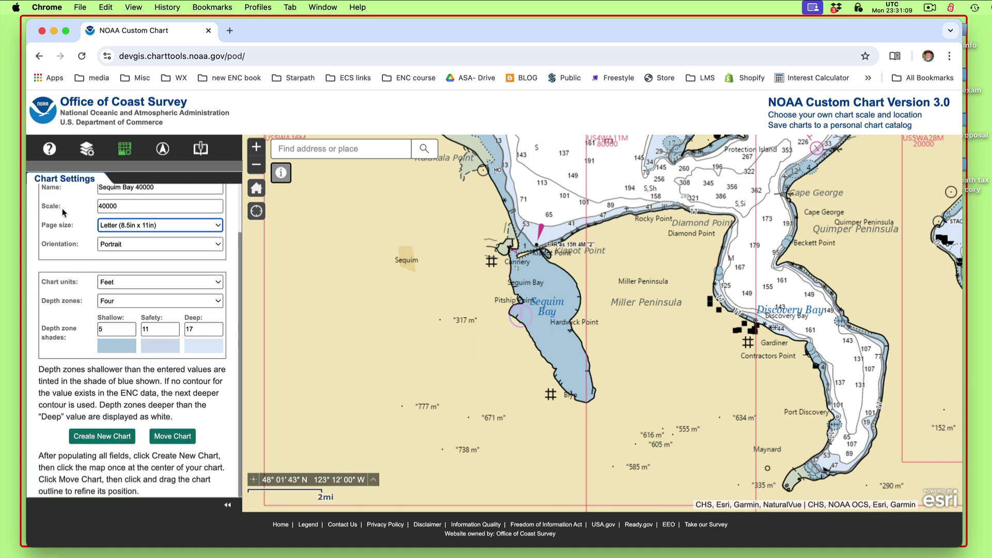
click(100, 436)
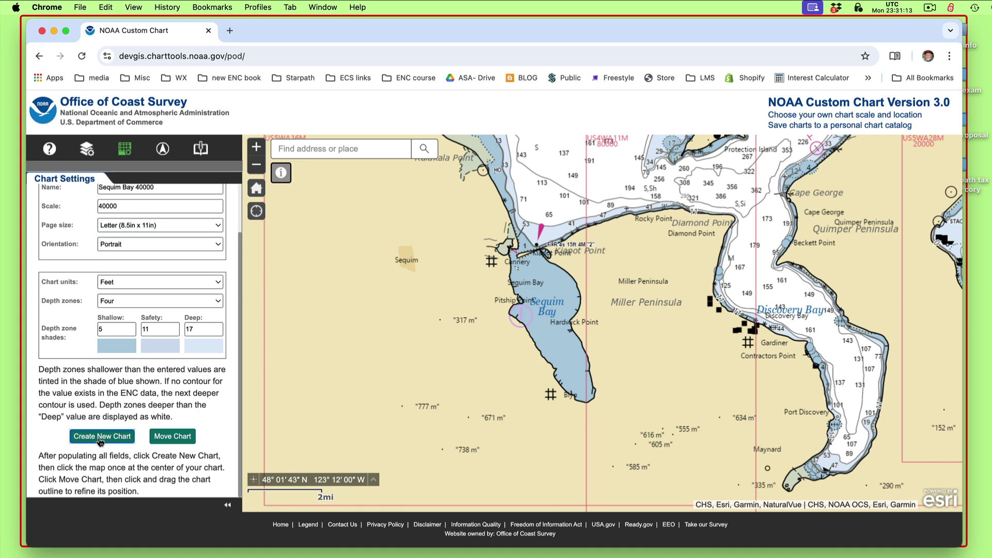
click(534, 286)
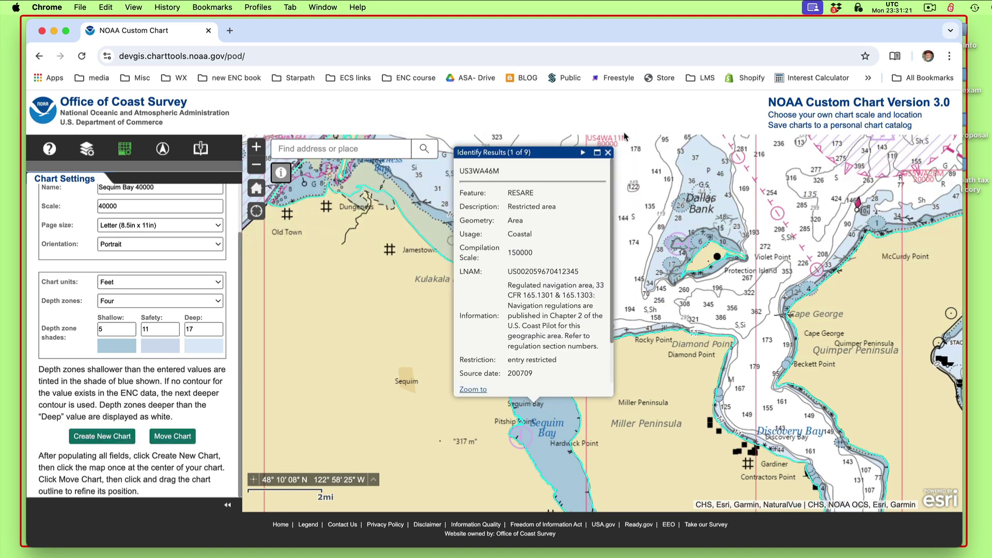
click(608, 153)
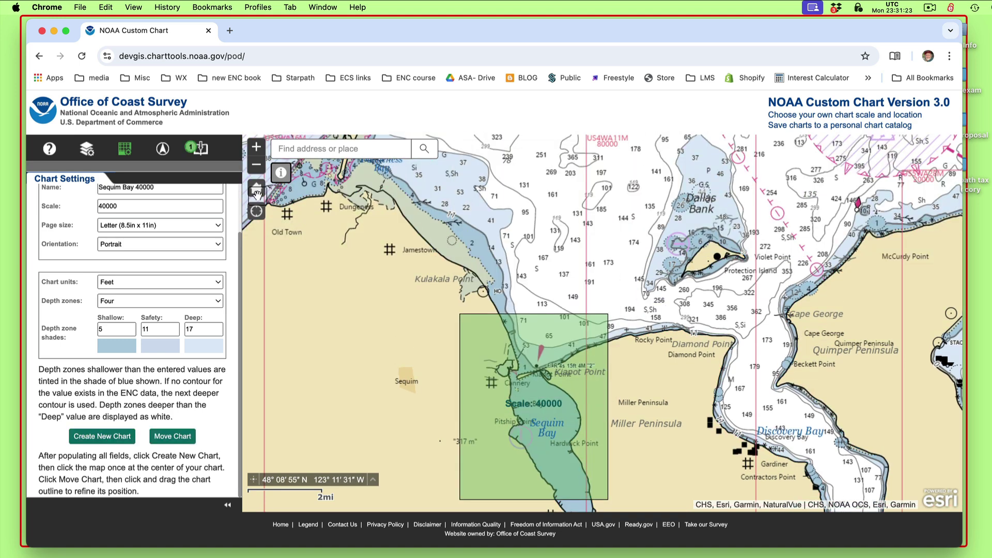
Step: Turn off feature identification and move the chart outline south so it covers all of Sequim Bay down to Blyn
drag(372, 371, 396, 232)
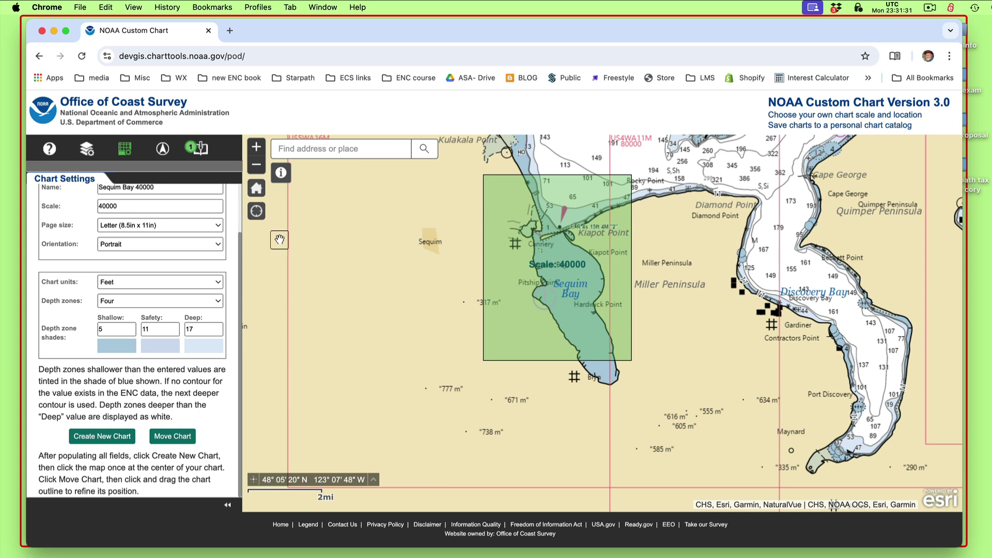
click(179, 438)
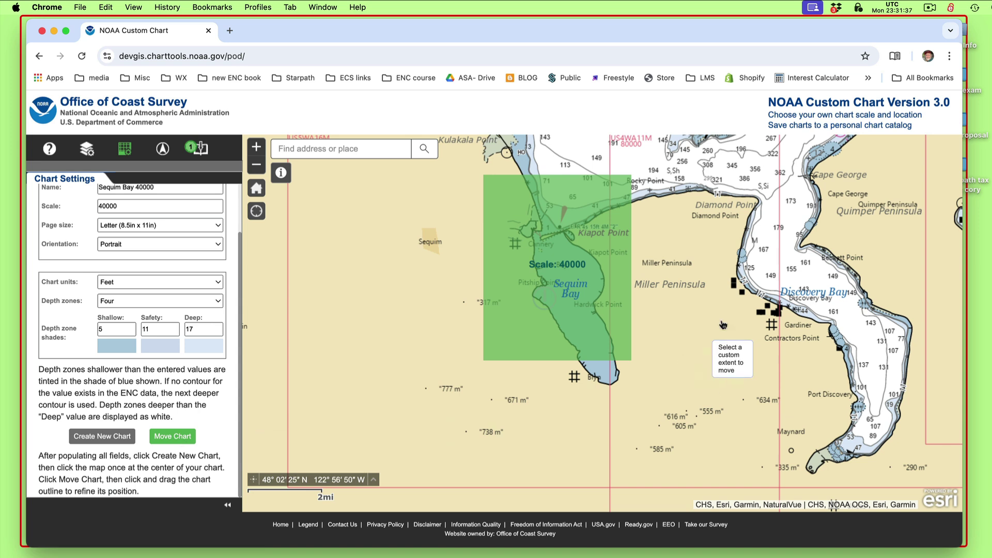
drag(526, 344, 536, 377)
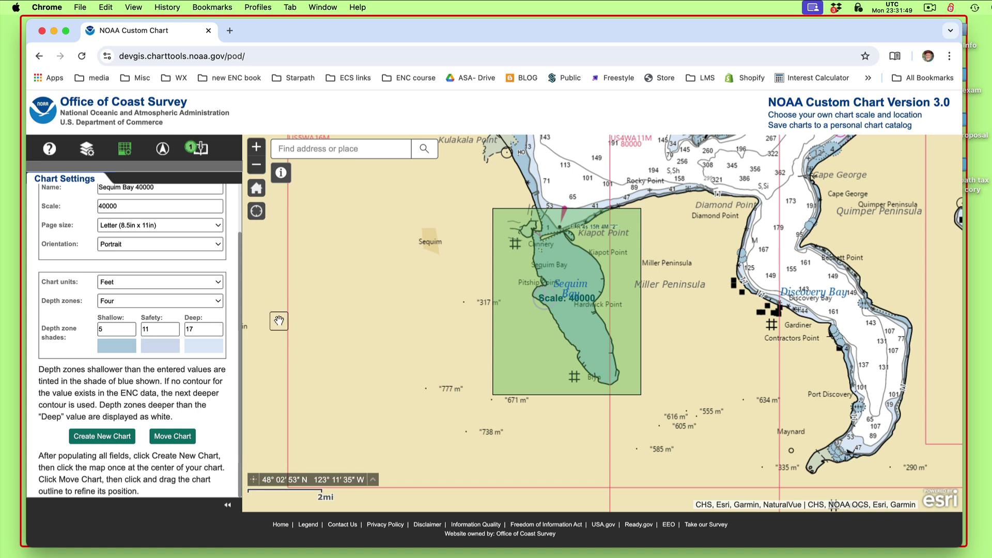
Step: Make Sequim Bay 40000 the active chart and add a compass rose on the land southwest of the bay
click(164, 150)
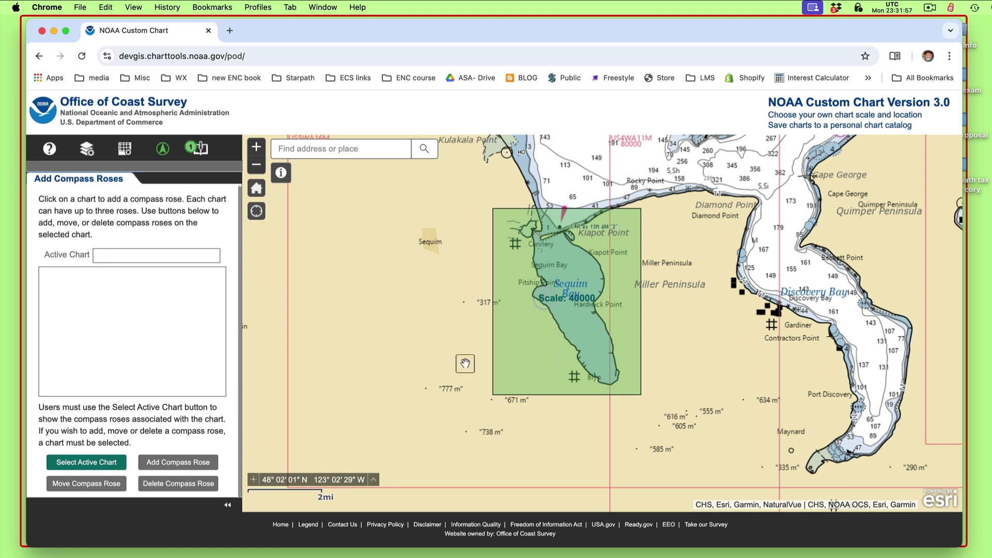
click(88, 464)
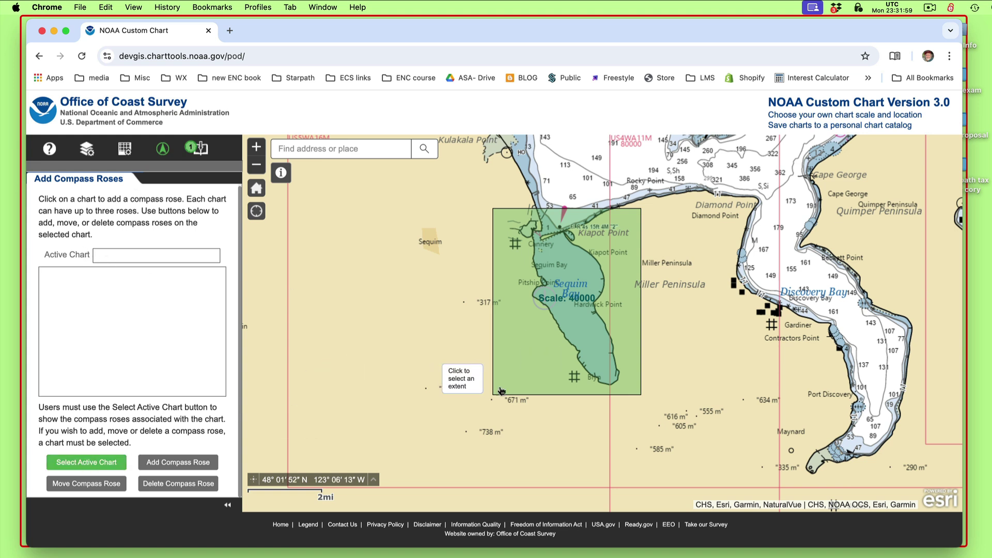
click(517, 368)
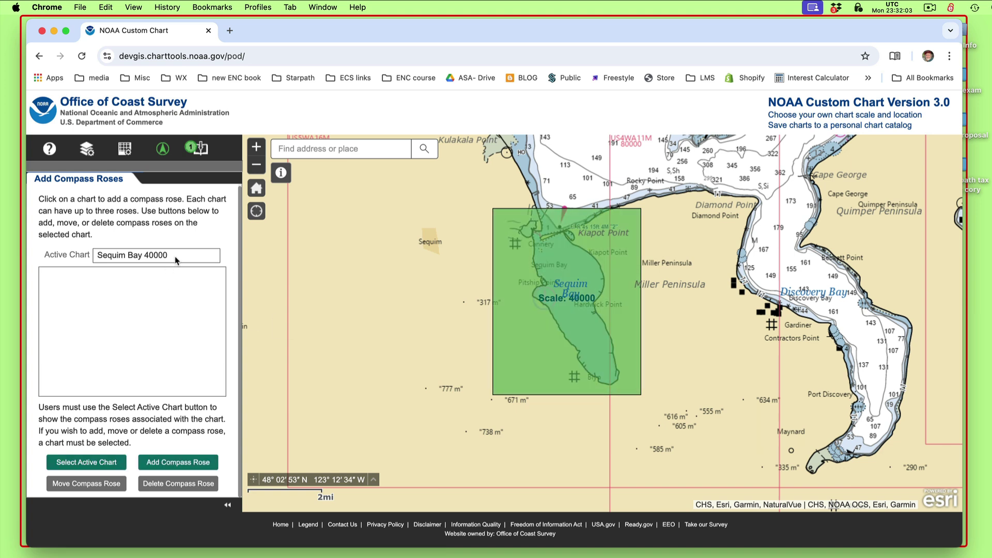
click(184, 467)
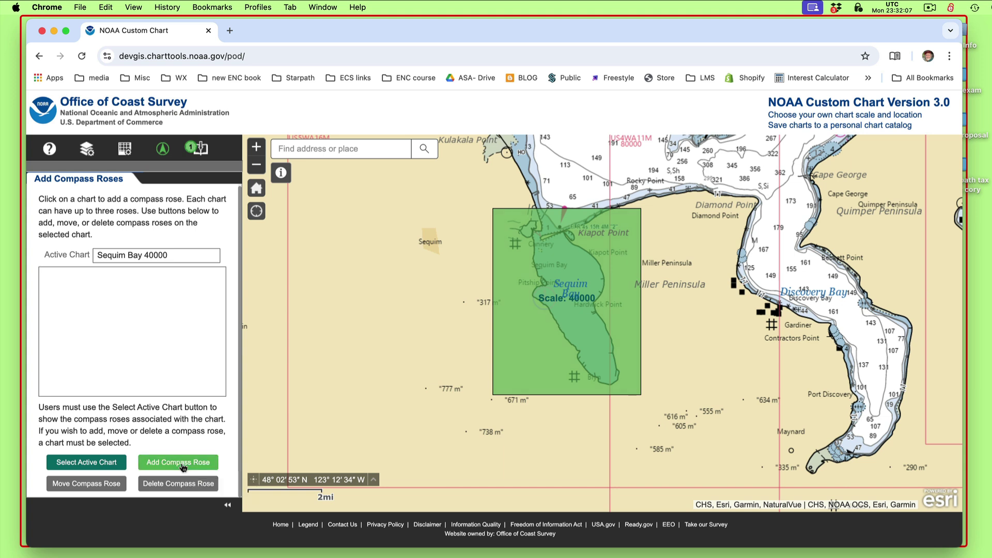
click(529, 354)
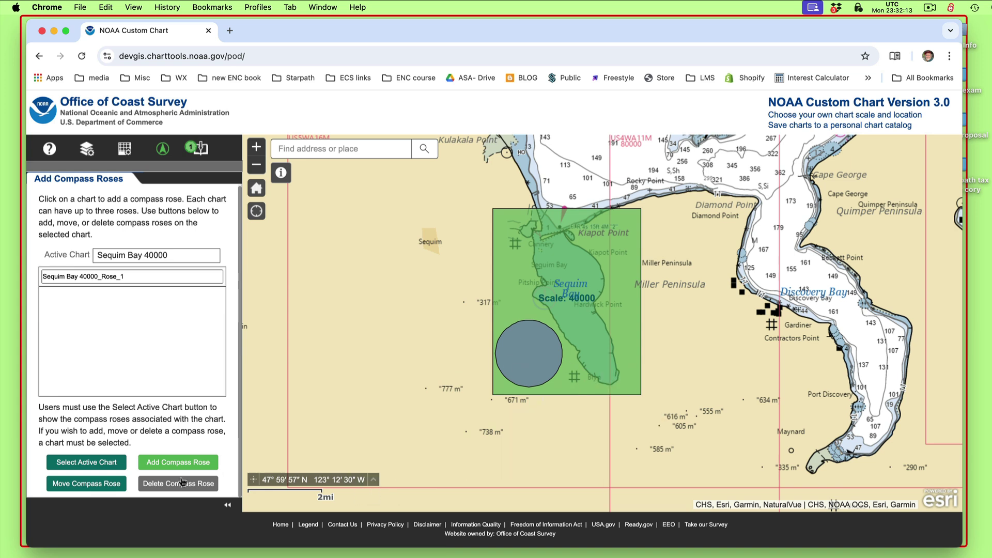
Step: Shift the compass rose slightly southeast, keeping it on the land inside the chart outline southwest of Sequim Bay
click(95, 484)
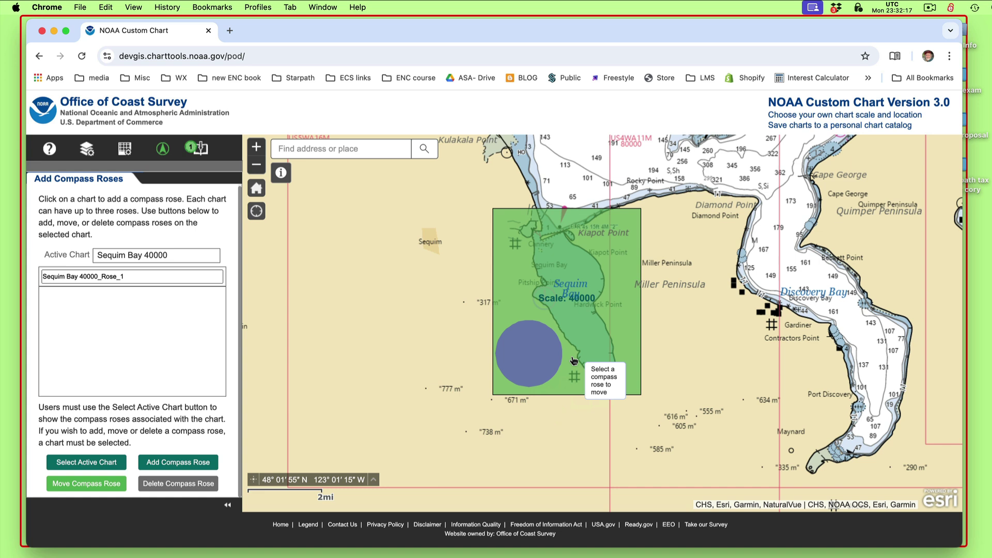
click(527, 353)
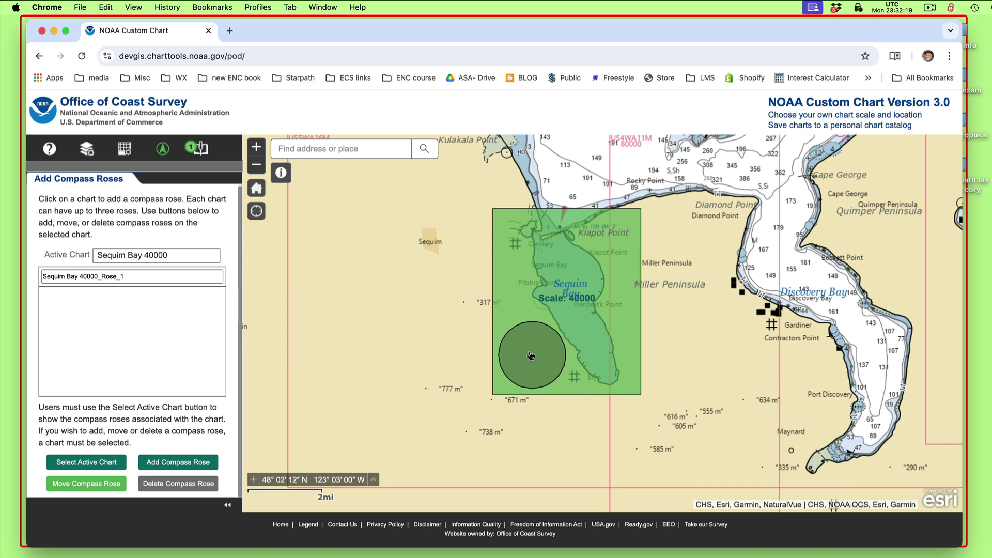
click(530, 356)
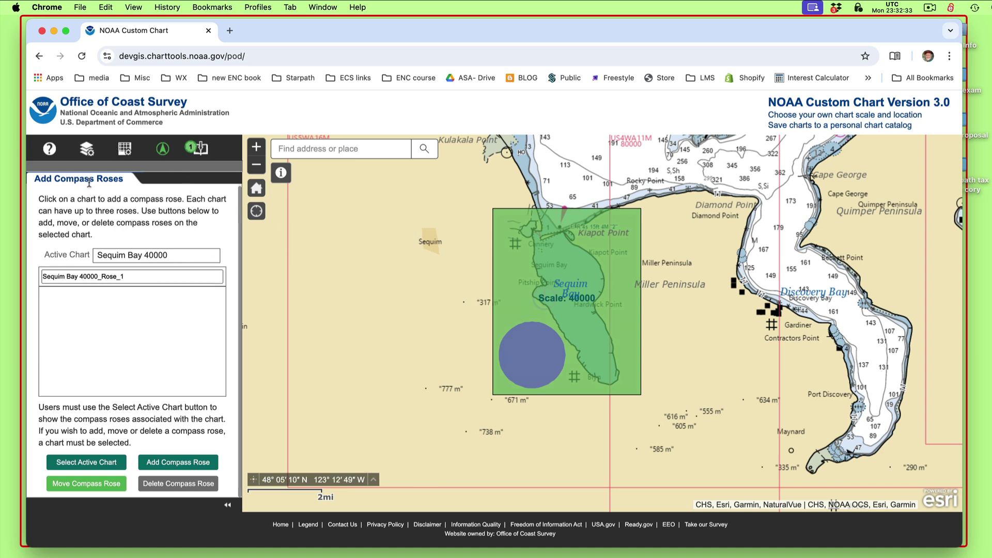
Step: Export the Sequim Bay 40000 chart from the chart queue
click(202, 152)
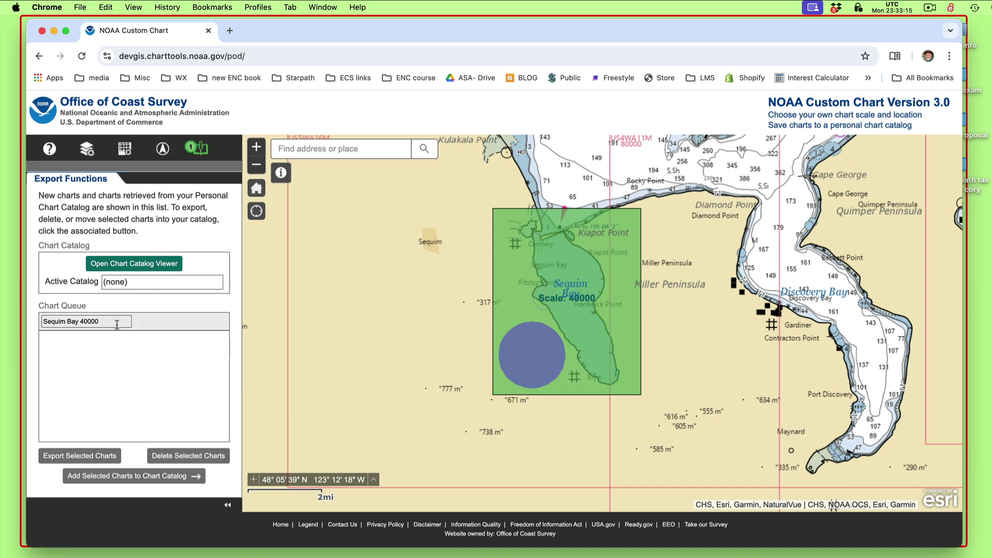
click(89, 459)
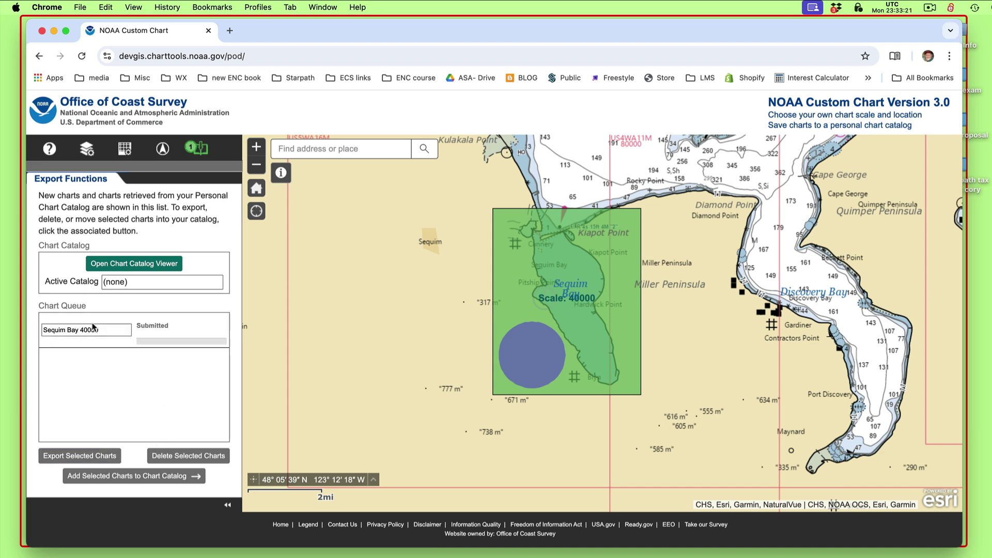
click(170, 331)
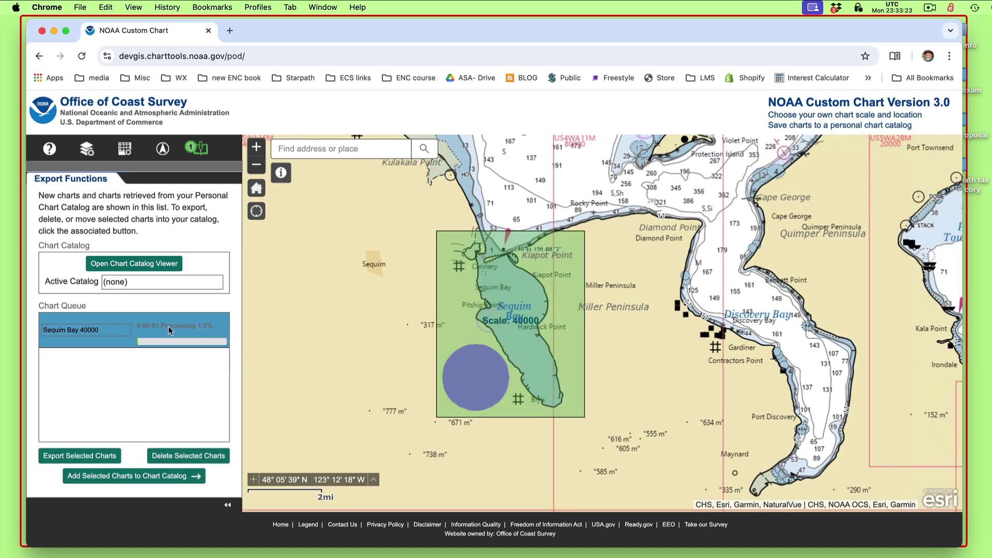
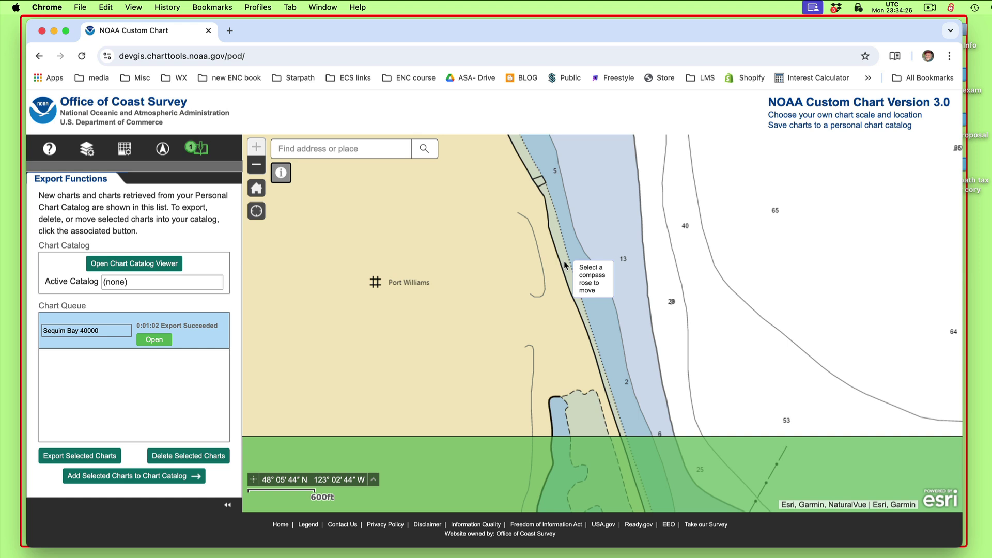
Step: Identify the features at the shoreline northeast of Port Williams, look through the successive results, and dismiss them
click(564, 265)
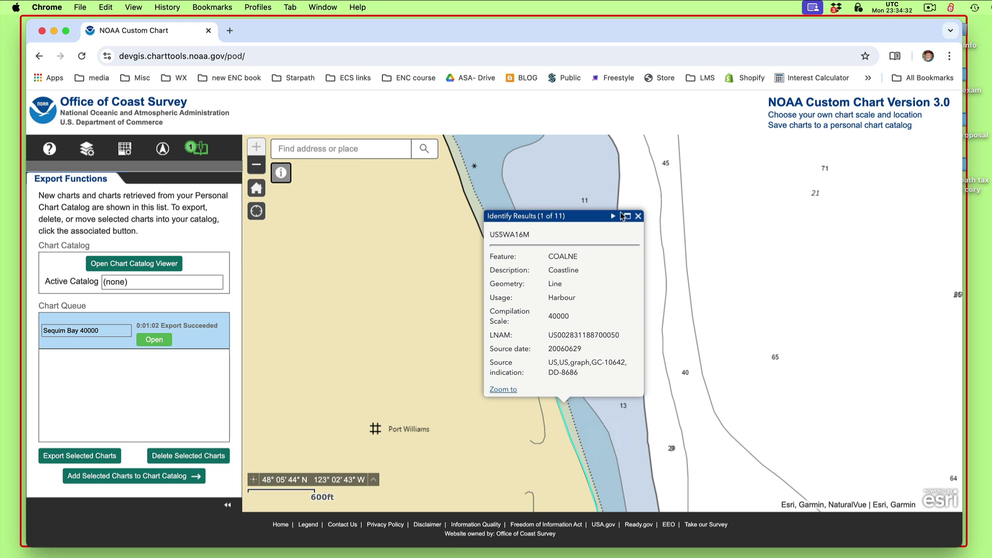
click(613, 217)
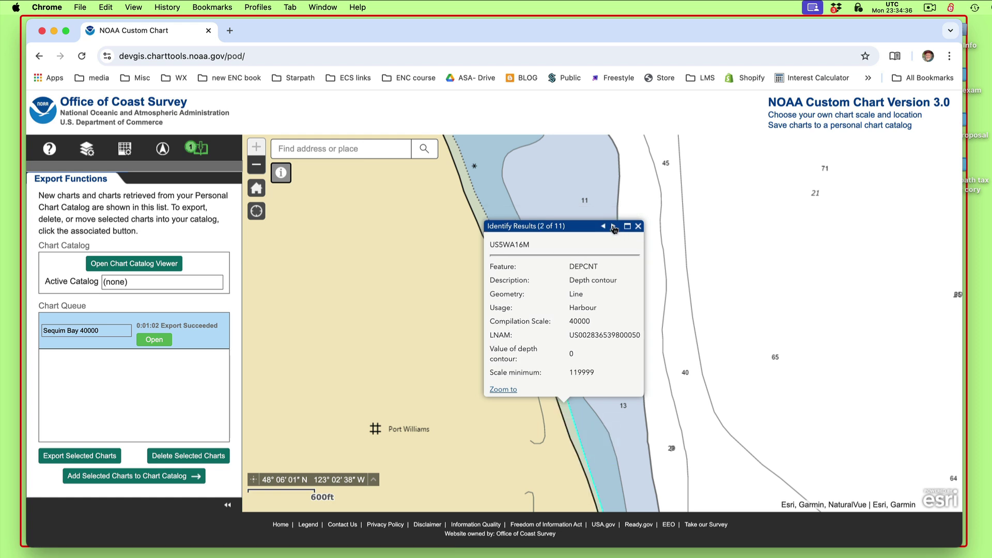
click(613, 227)
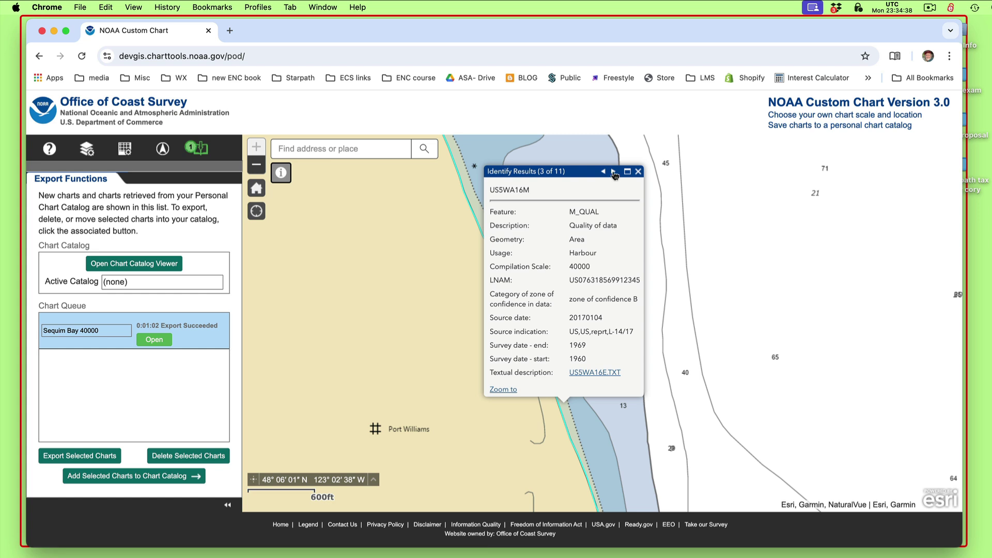
click(614, 172)
click(613, 193)
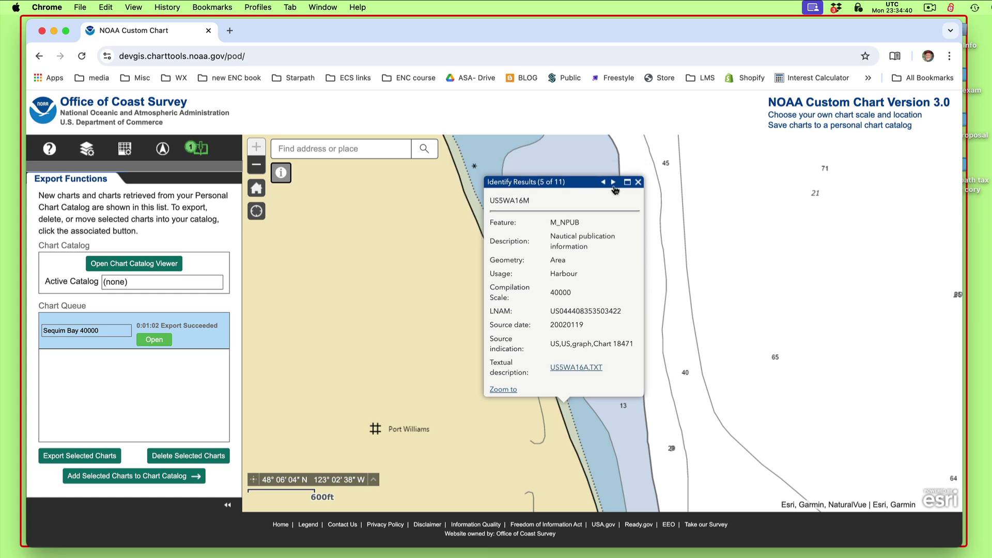
click(614, 182)
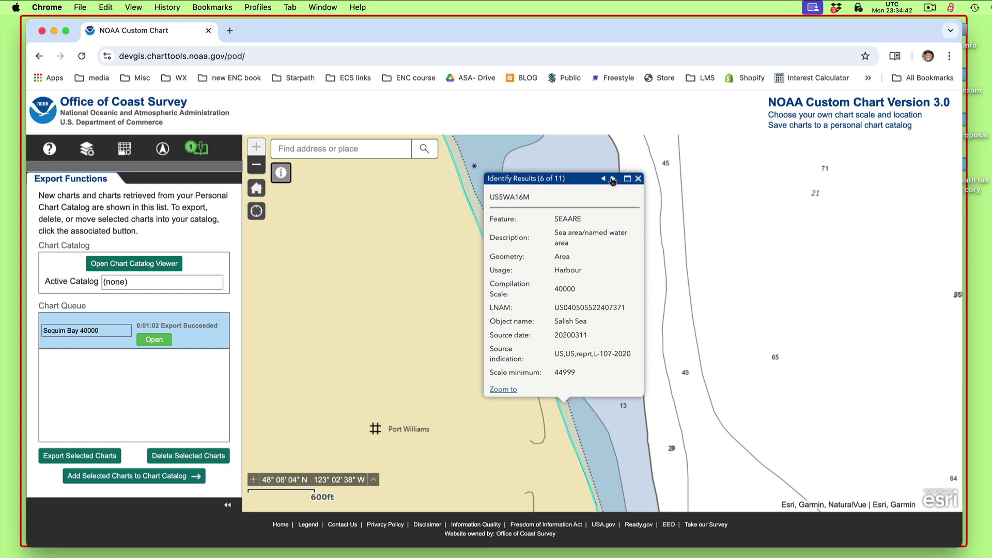
click(613, 179)
click(614, 181)
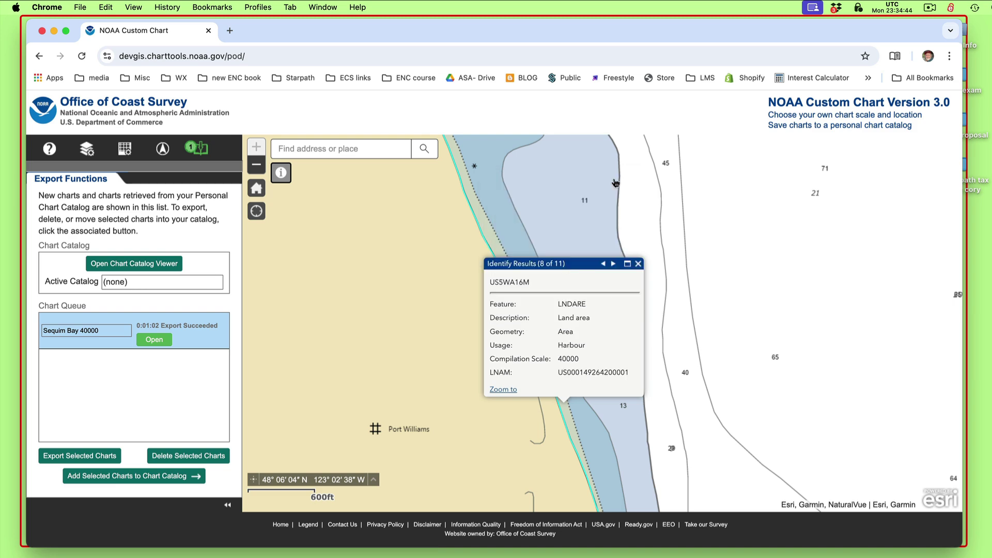
click(639, 264)
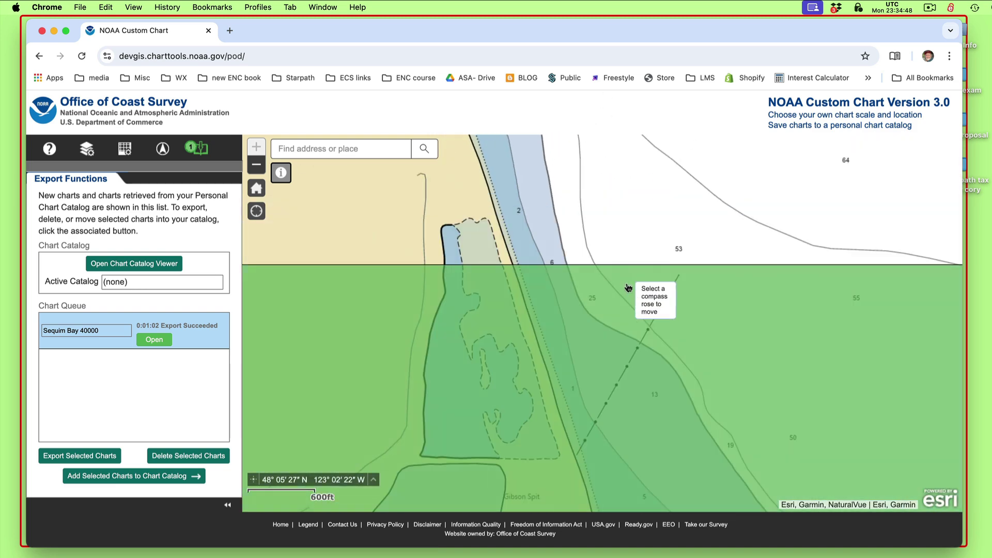
Step: Identify the green foreshore area southeast of Kulakala Point, review the results through the depth area's range values, and dismiss them
drag(671, 200, 281, 259)
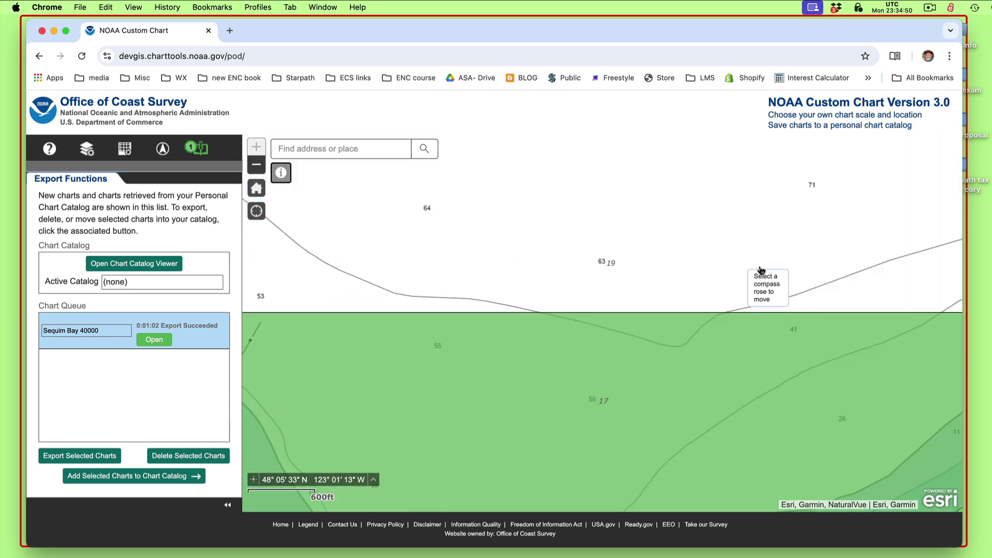
drag(749, 199, 506, 247)
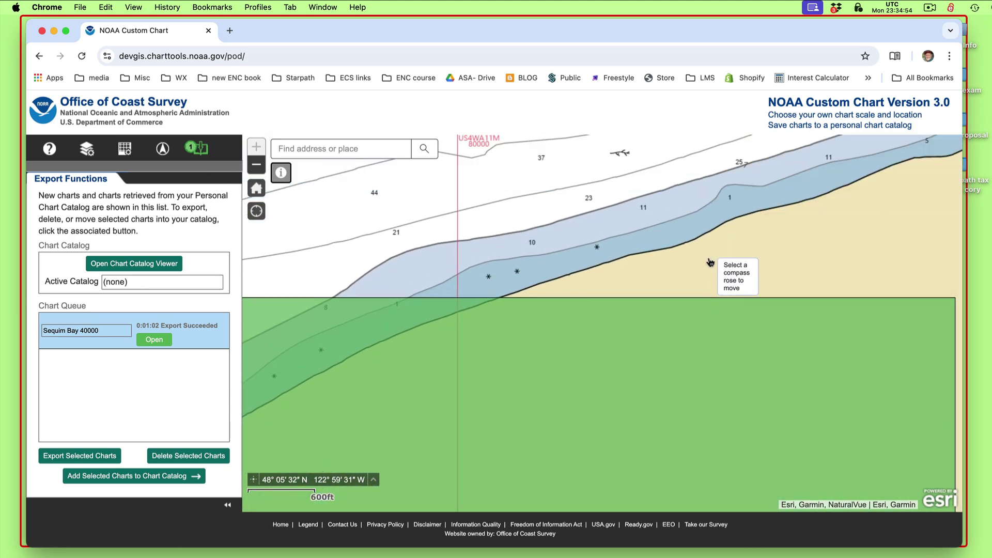
scroll(688, 236, down, 2)
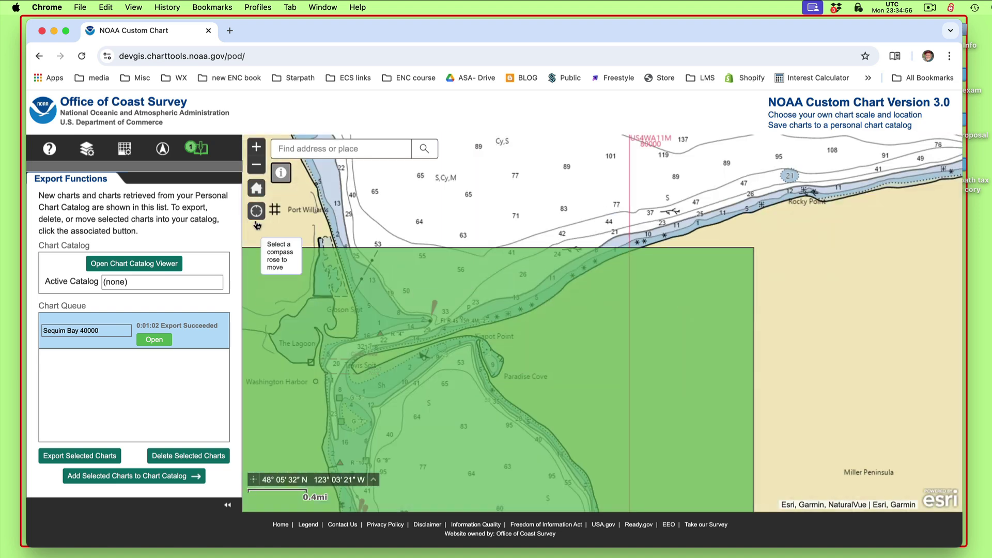
drag(466, 181, 730, 359)
scroll(645, 310, up, 1)
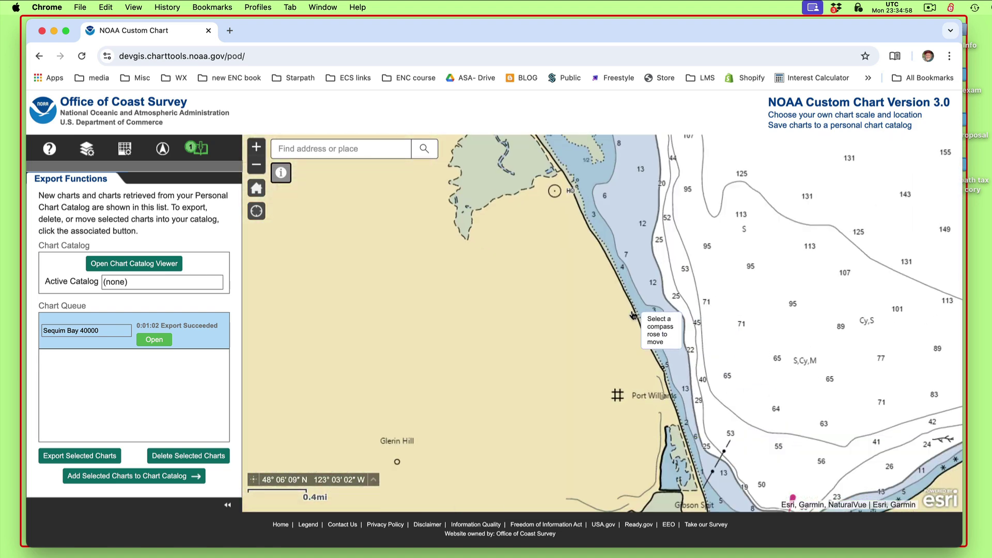
scroll(531, 188, up, 2)
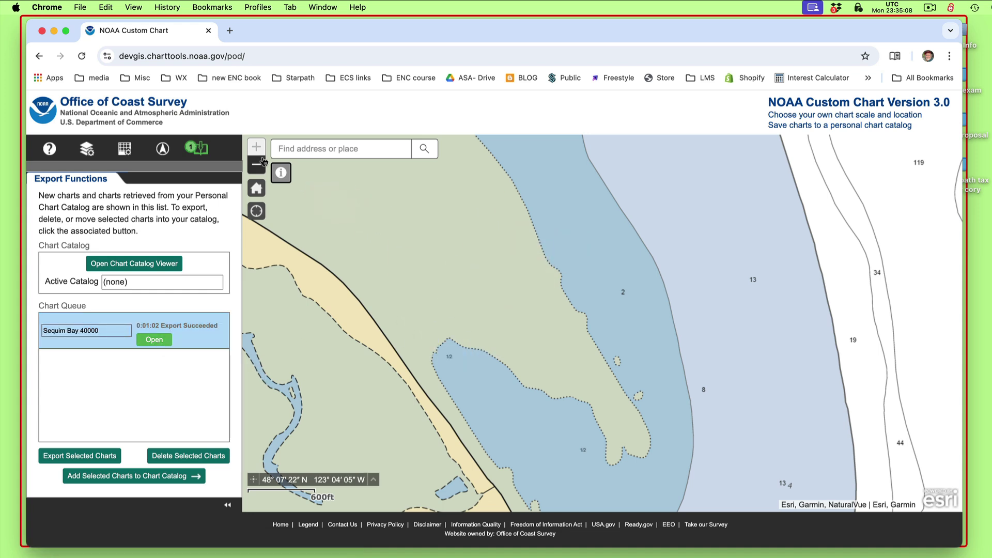
click(282, 173)
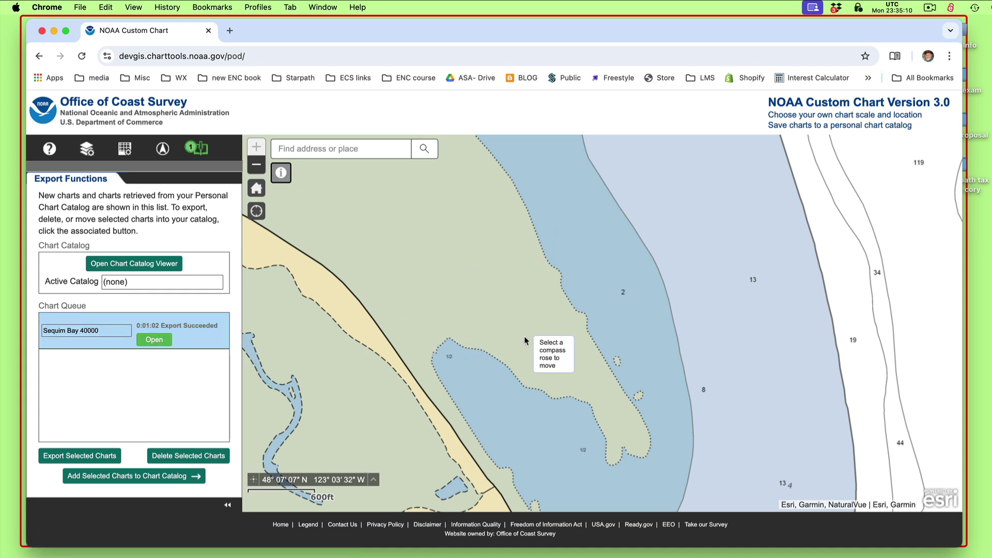
click(524, 336)
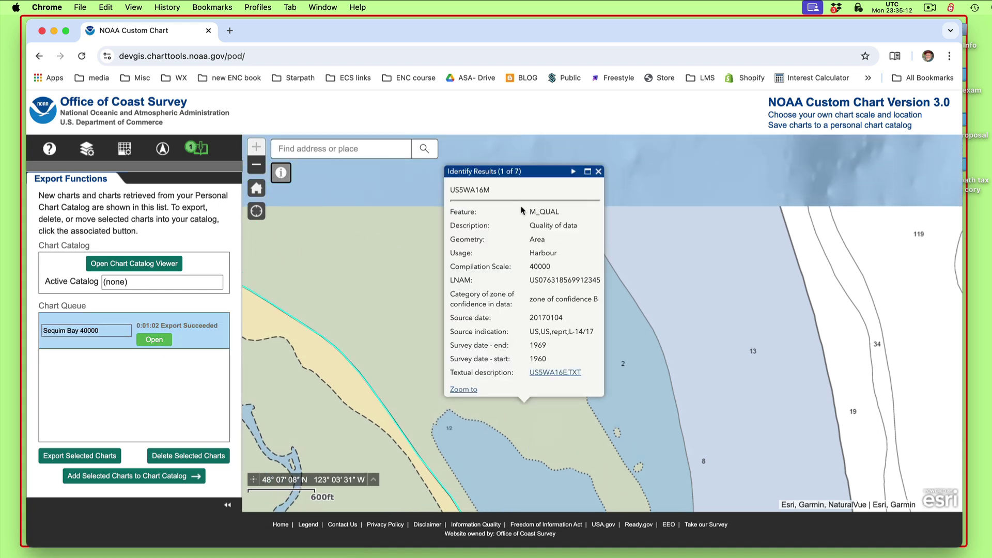
click(573, 171)
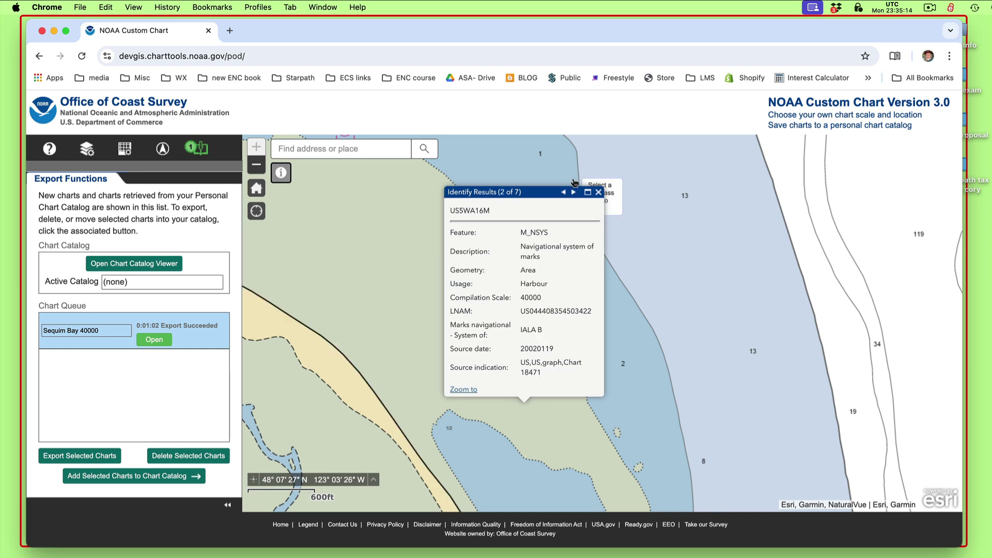
click(574, 193)
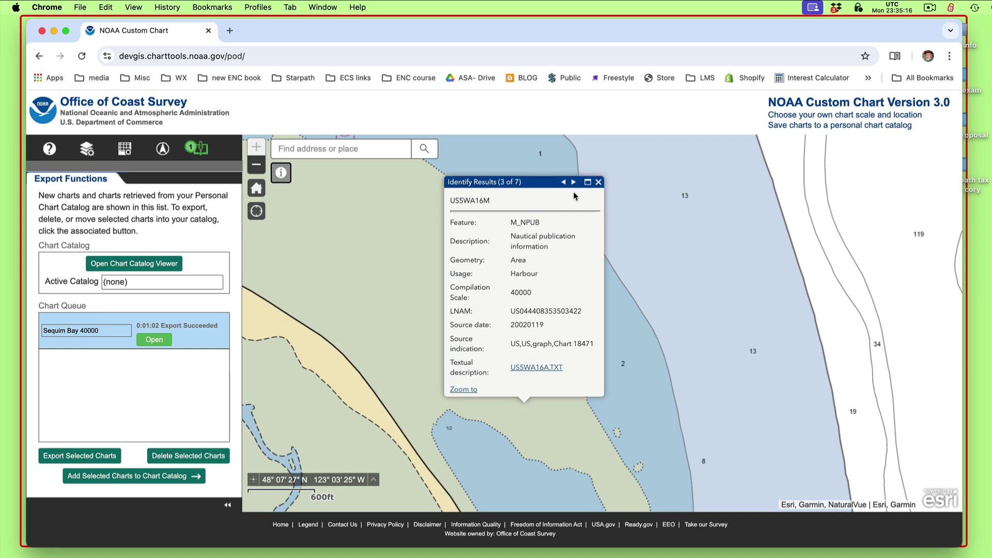
click(573, 180)
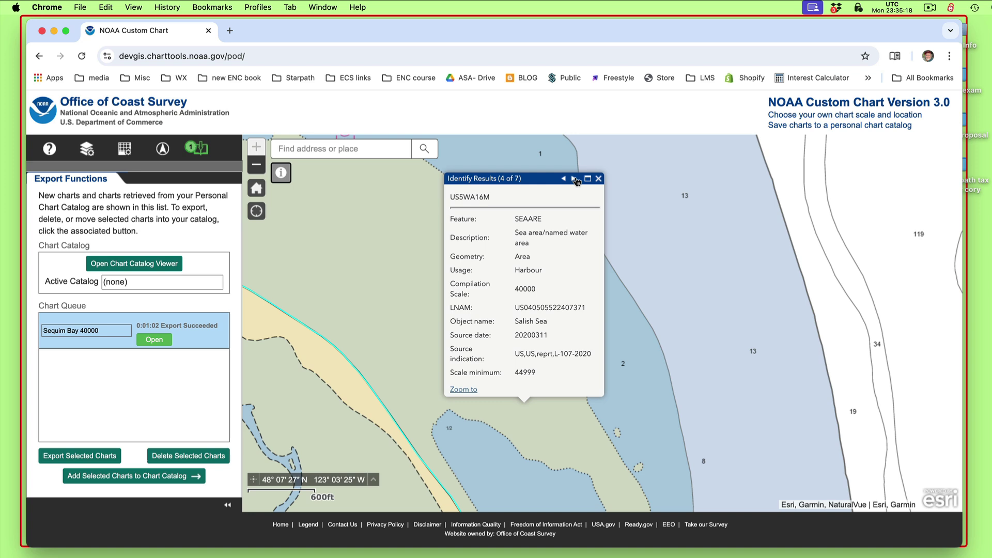
click(574, 180)
click(574, 180)
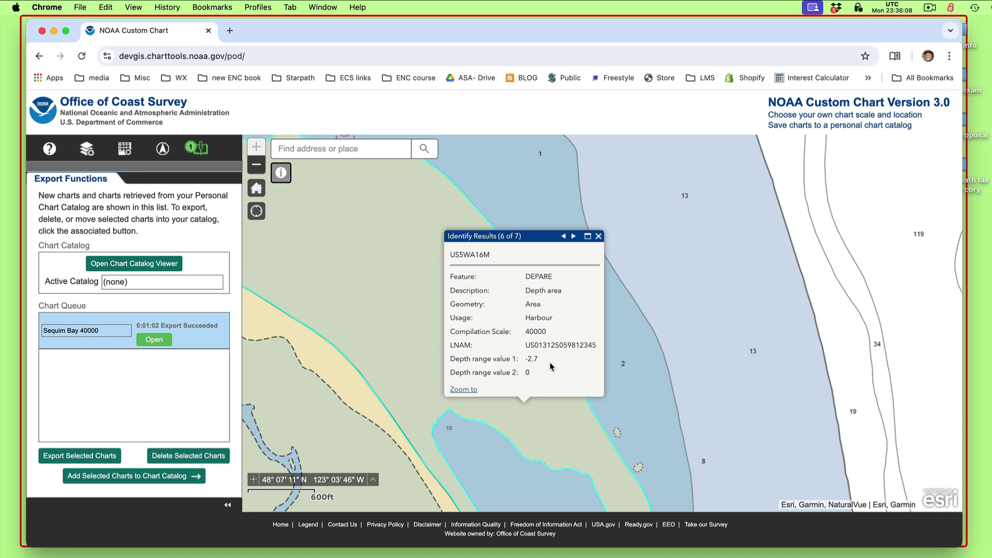
click(599, 236)
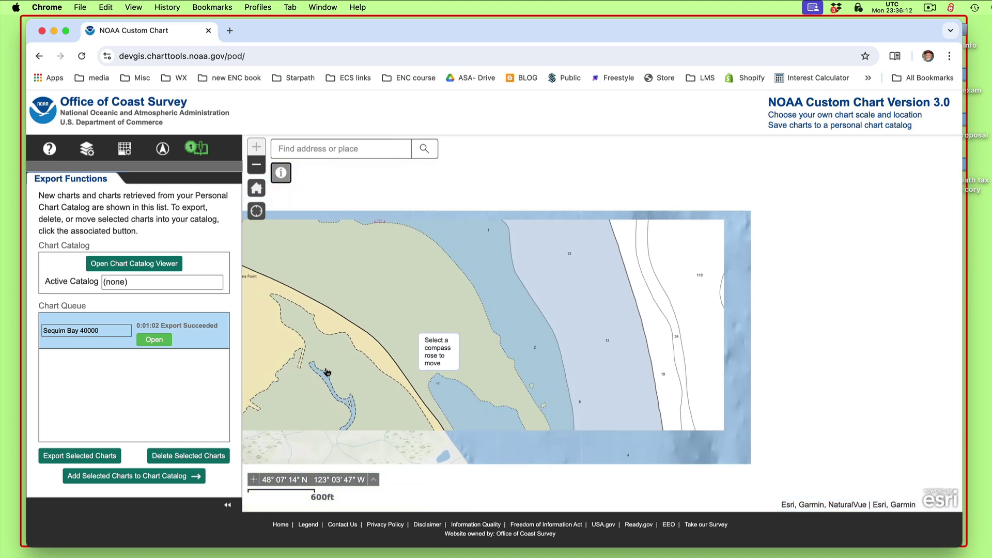
Step: Open the exported PDF of the Sequim Bay 40000 chart
scroll(327, 372, down, 2)
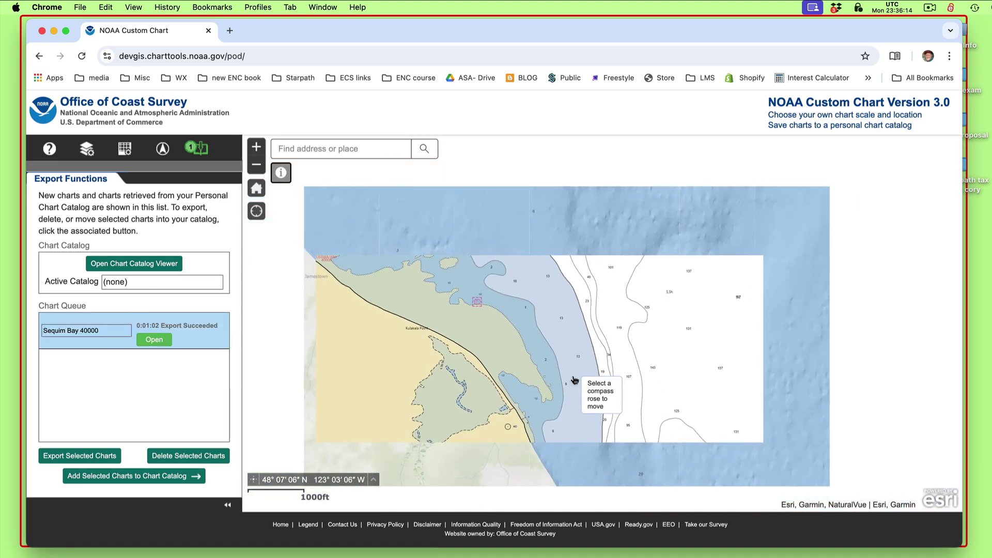
scroll(573, 378, down, 2)
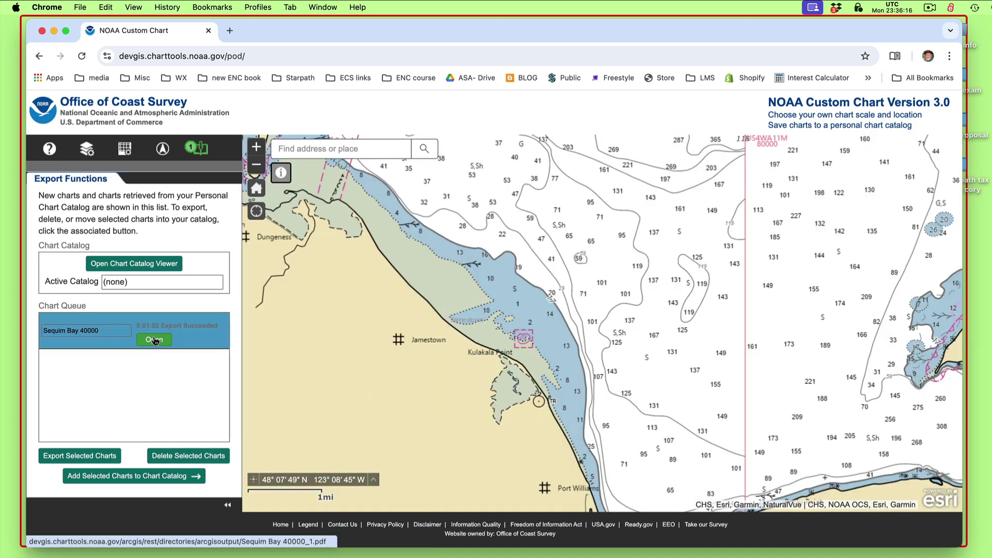
click(154, 341)
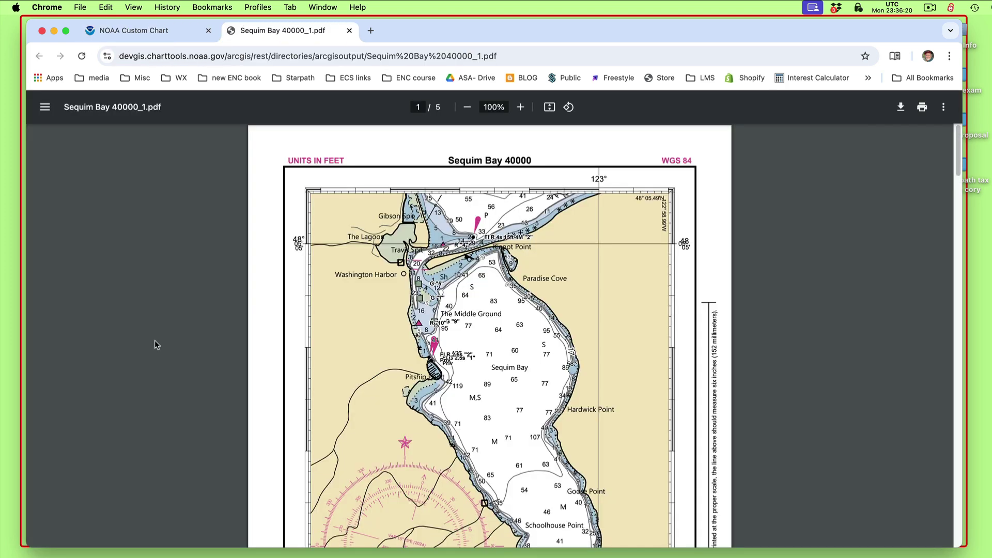
Step: Enlarge the PDF to 125% and examine the chart page from the title down to Blyn, including the compass rose and scale-check line
scroll(479, 440, down, 2)
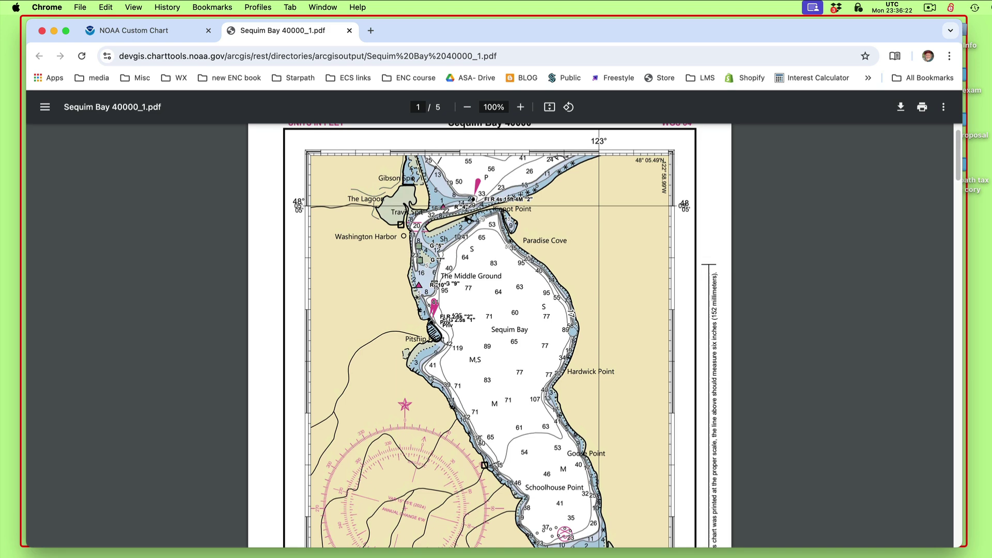
scroll(480, 441, up, 1)
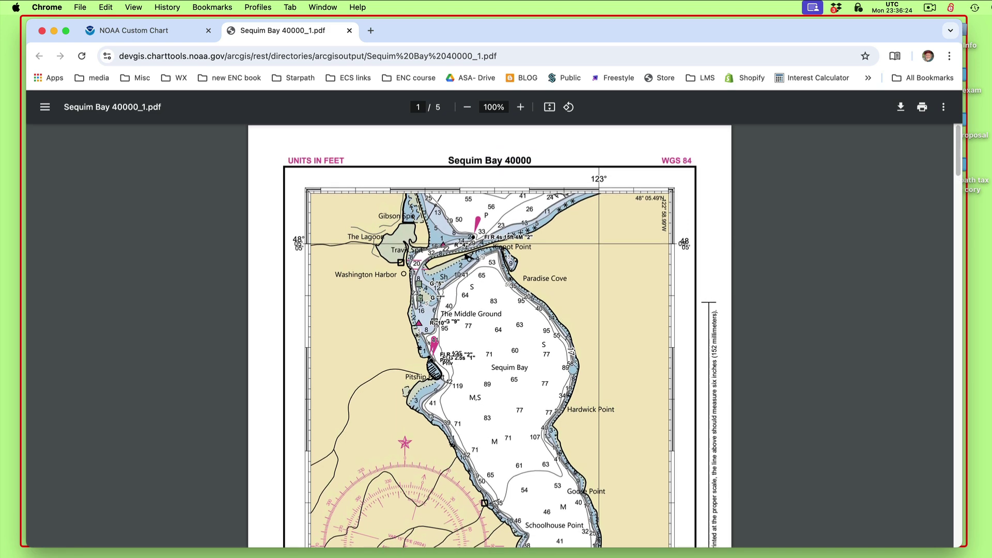
key(super+equal)
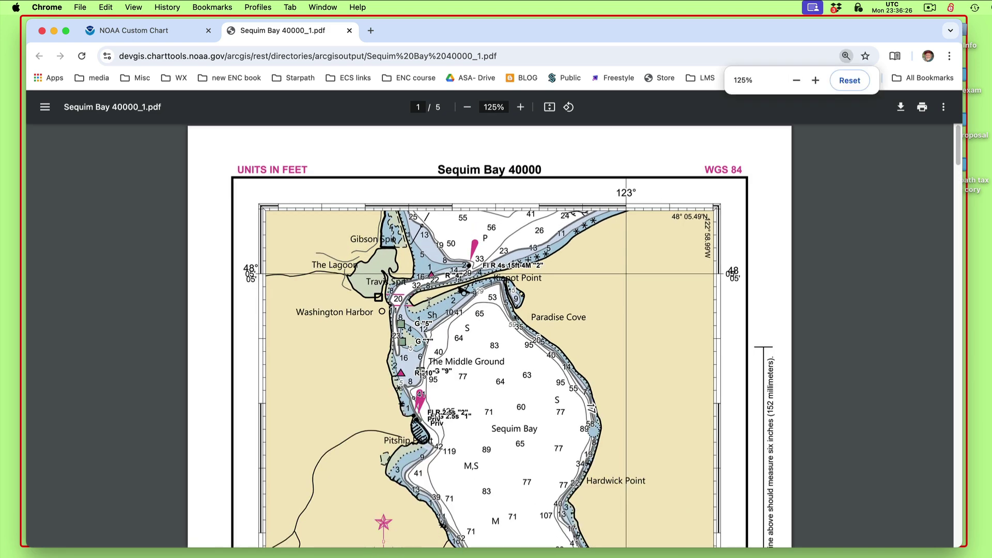
scroll(437, 308, down, 15)
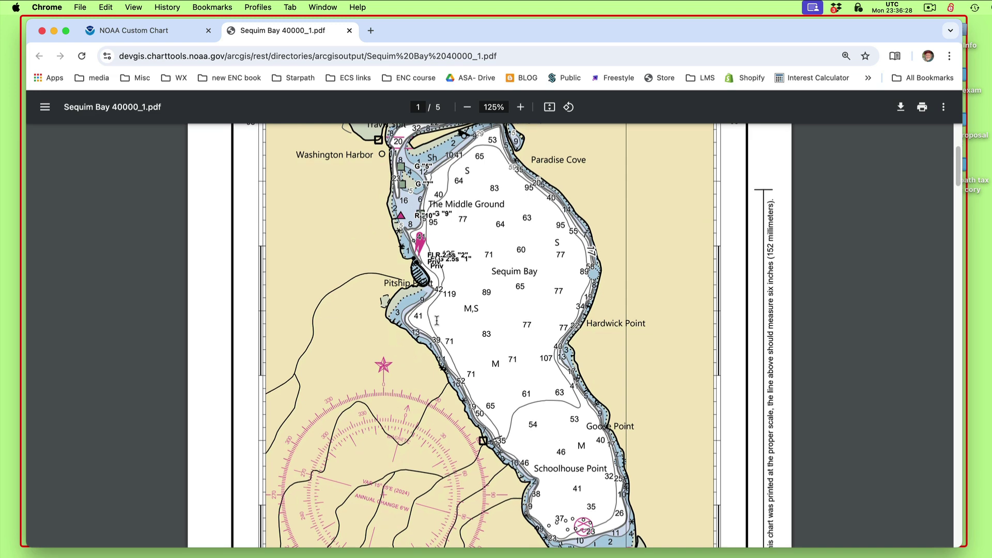
scroll(437, 320, up, 10)
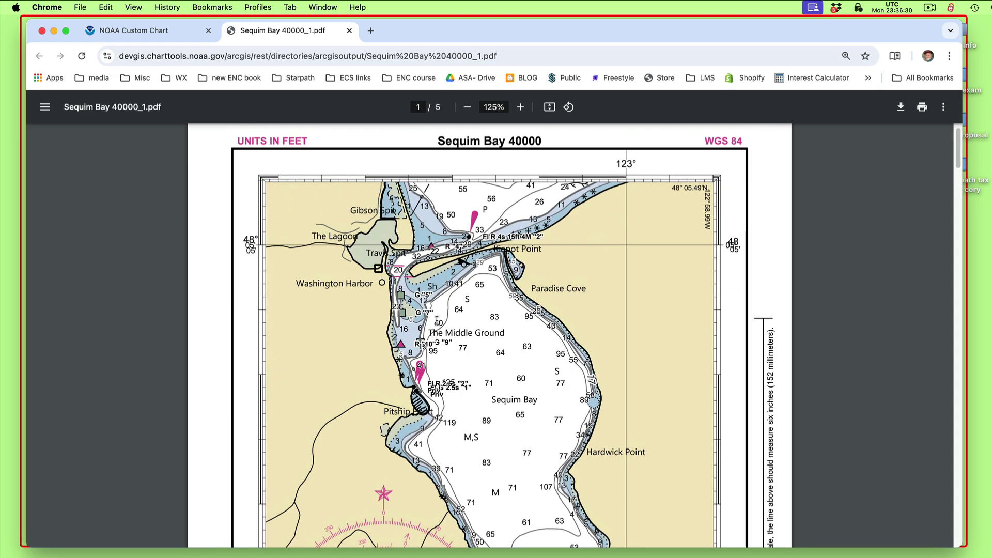
scroll(437, 320, down, 3)
scroll(437, 320, down, 1)
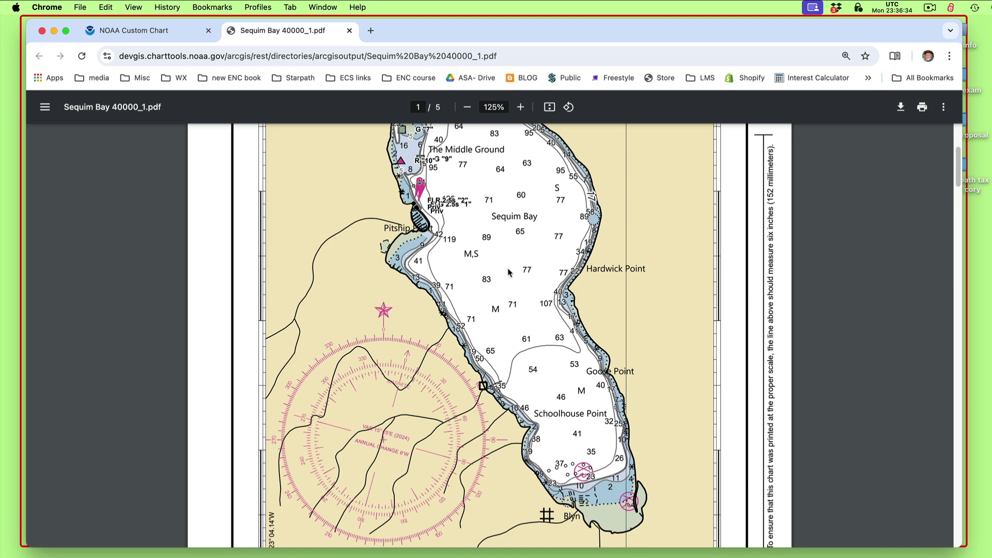
scroll(510, 283, up, 10)
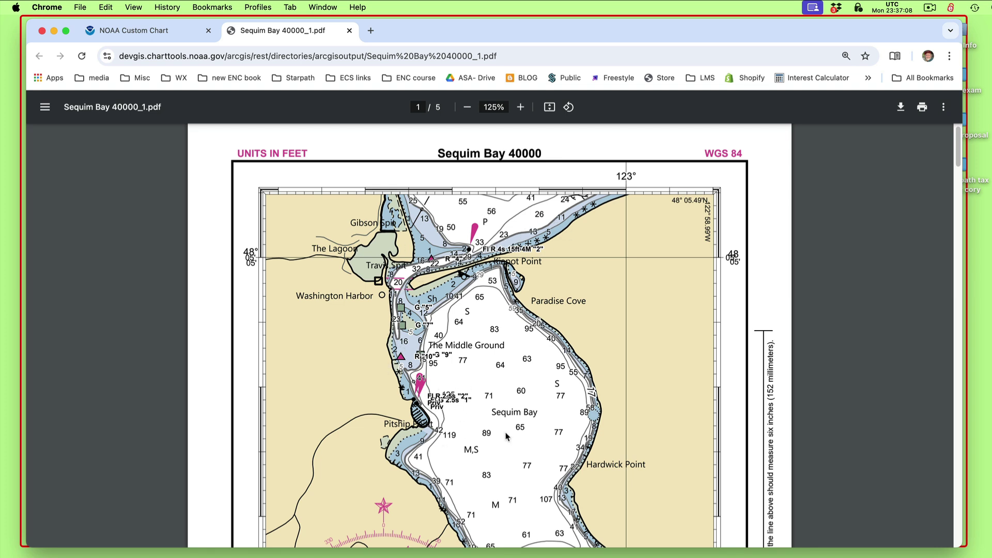
Step: Skim the PDF's zone of confidence table and chart notes pages, and return to the start of the chart page
scroll(505, 432, down, 20)
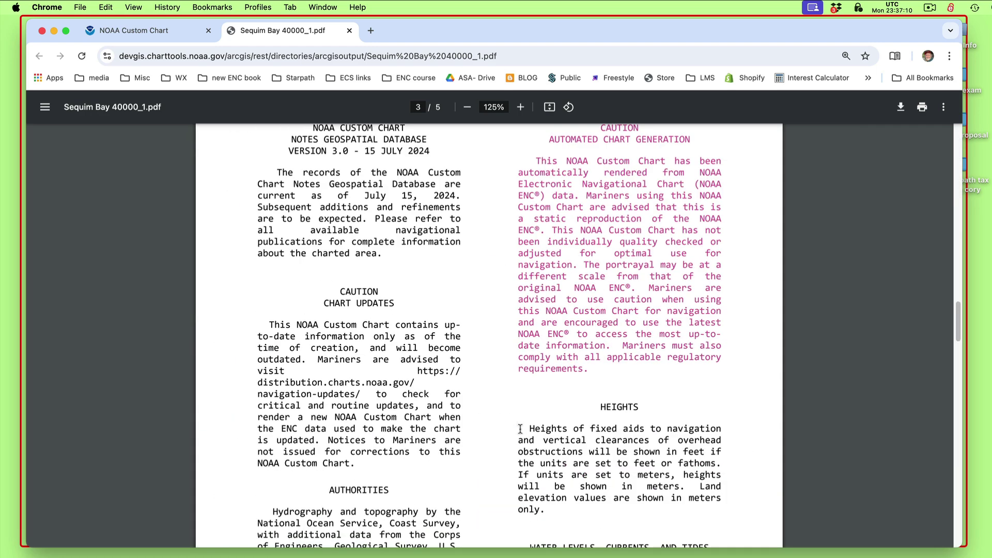
scroll(520, 429, up, 15)
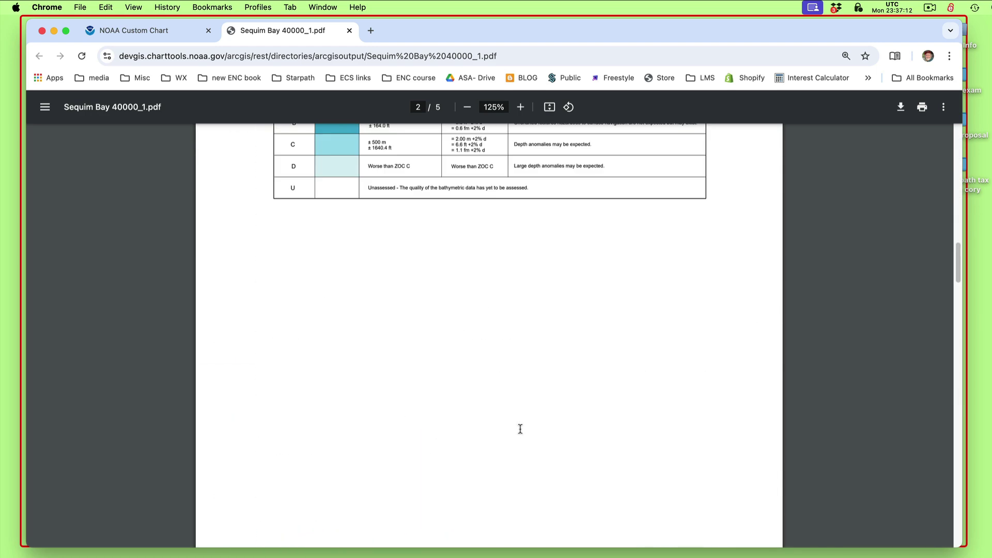
scroll(520, 429, up, 20)
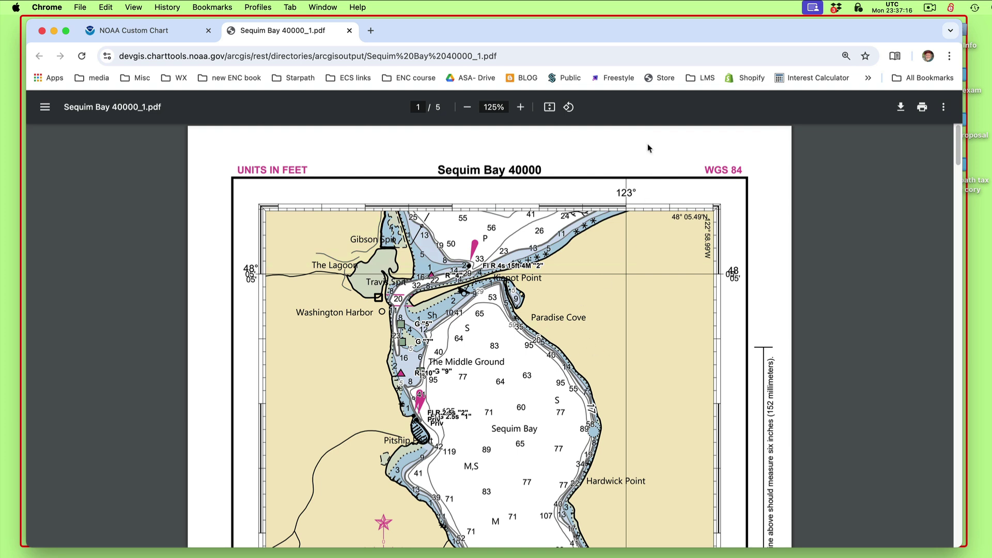
click(933, 7)
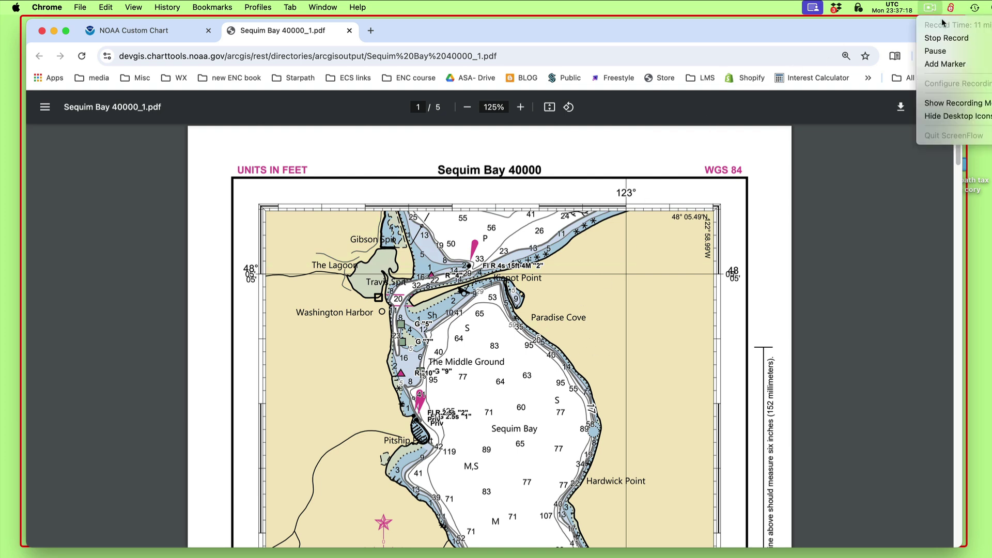